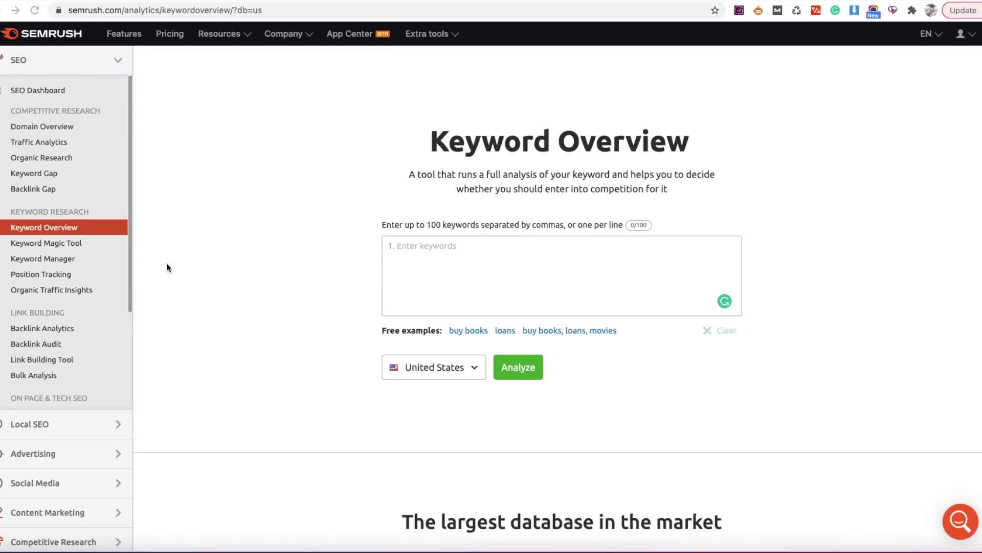
- Run a Keyword Overview for "clicker keypad reset" and check its United States search volume
{"action": "left_click", "coordinate": [45, 230]}
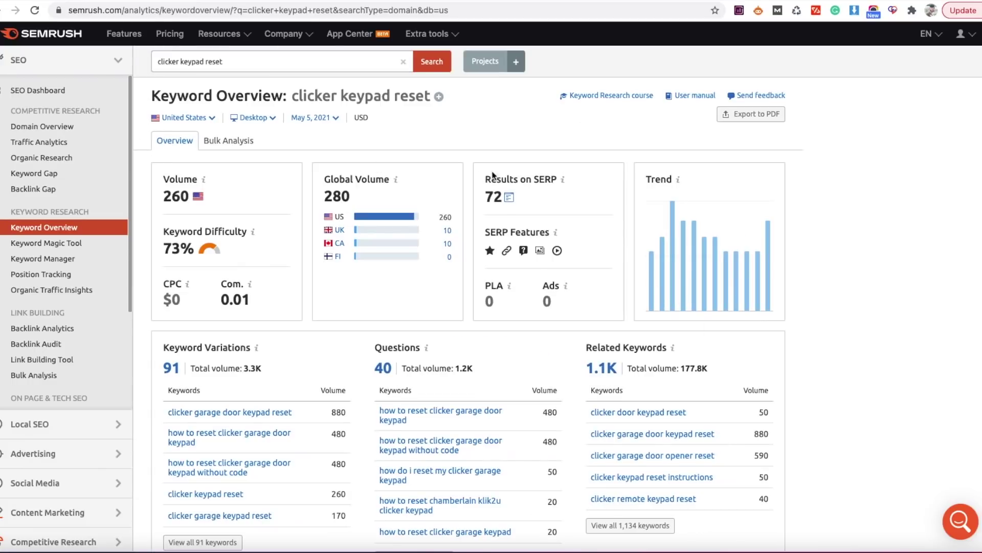
{"action": "left_click_drag", "start_coordinate": [247, 61], "coordinate": [148, 63]}
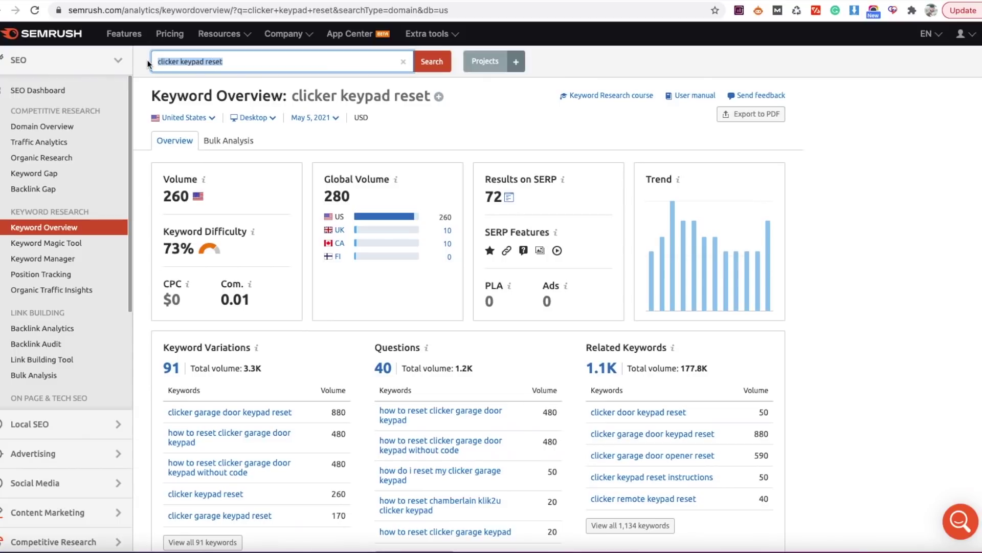
{"action": "left_click", "coordinate": [236, 64]}
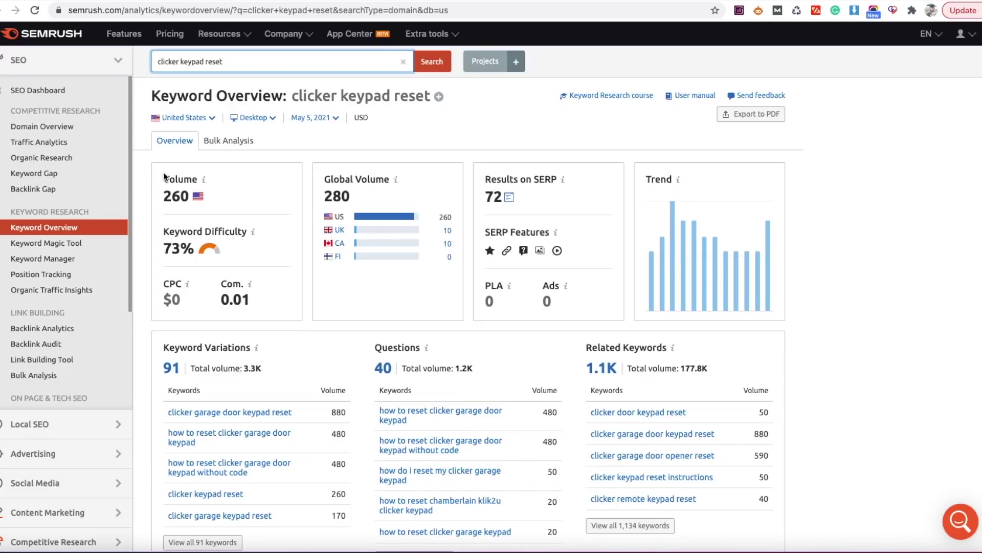
{"action": "left_click_drag", "start_coordinate": [163, 196], "coordinate": [177, 196]}
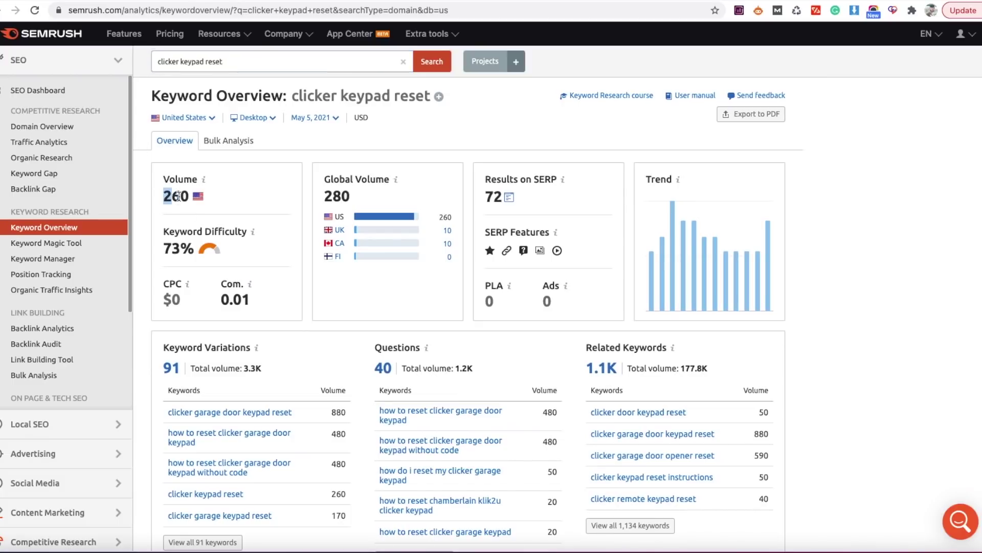
{"action": "left_click", "coordinate": [210, 195]}
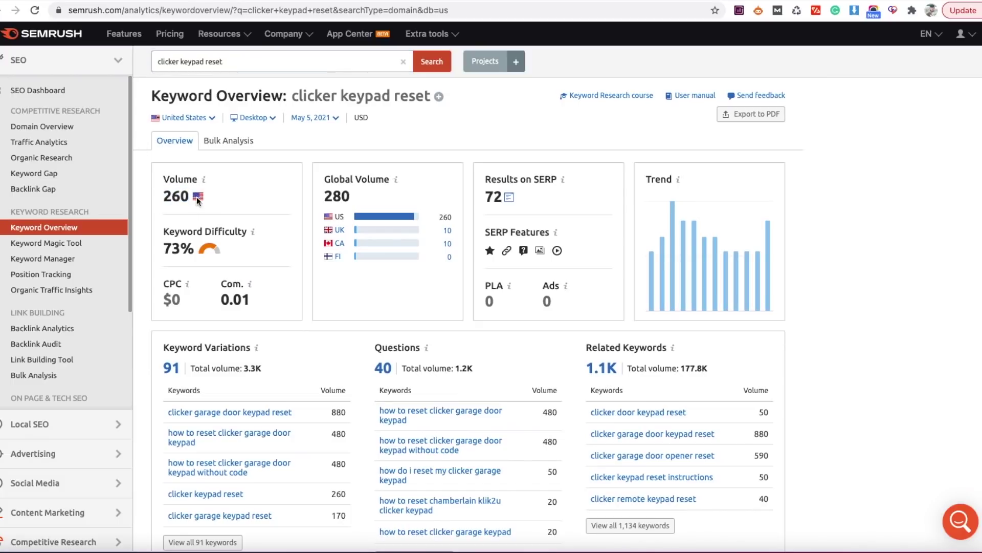
- Check the keyword's search volume in the United Kingdom database and return to the United States database
{"action": "left_click", "coordinate": [211, 119]}
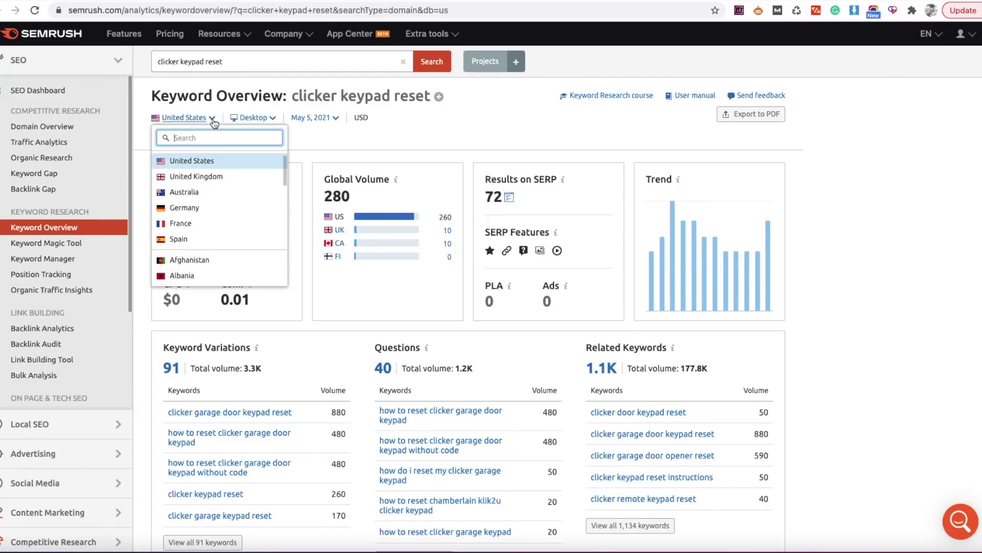
{"action": "left_click", "coordinate": [197, 176]}
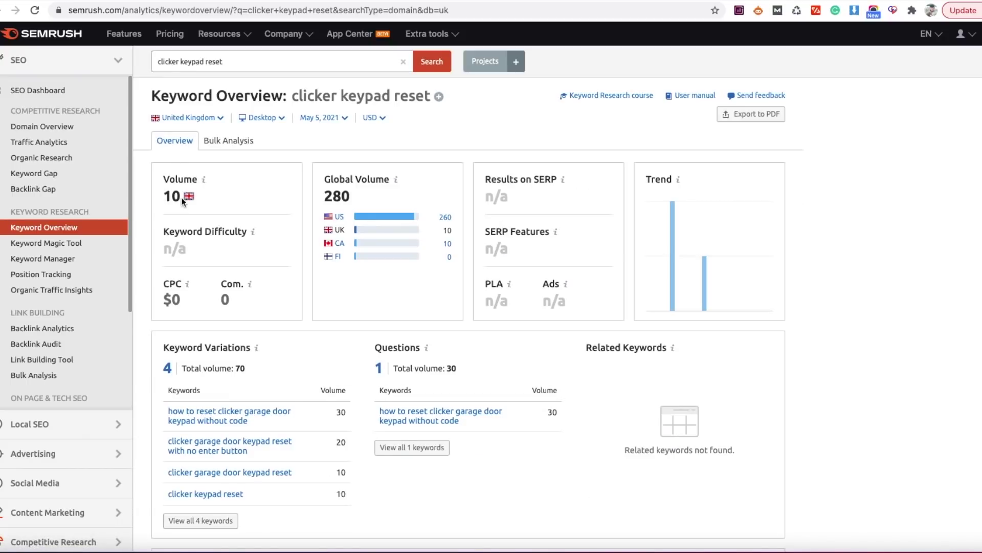
{"action": "left_click_drag", "start_coordinate": [183, 199], "coordinate": [163, 198]}
{"action": "left_click", "coordinate": [150, 204]}
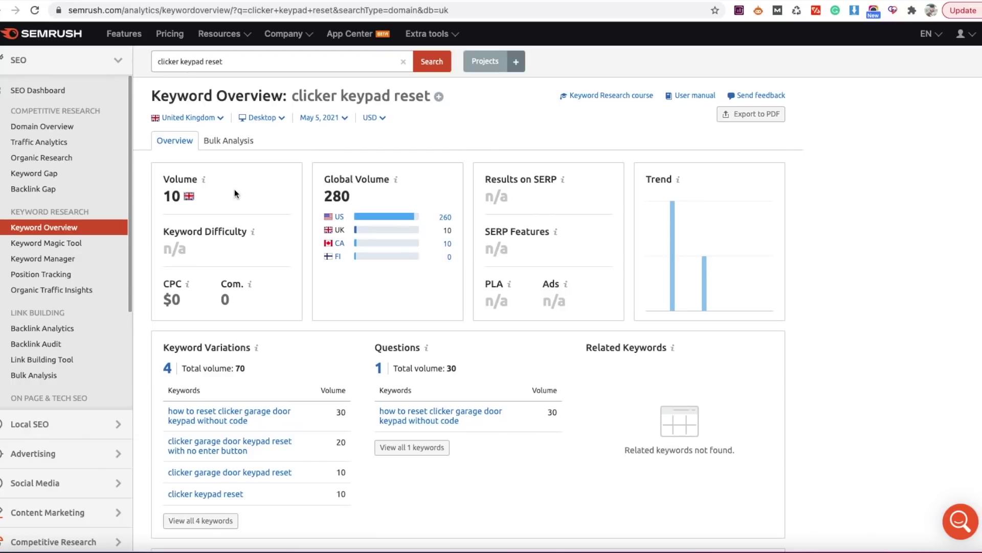
{"action": "left_click", "coordinate": [209, 117]}
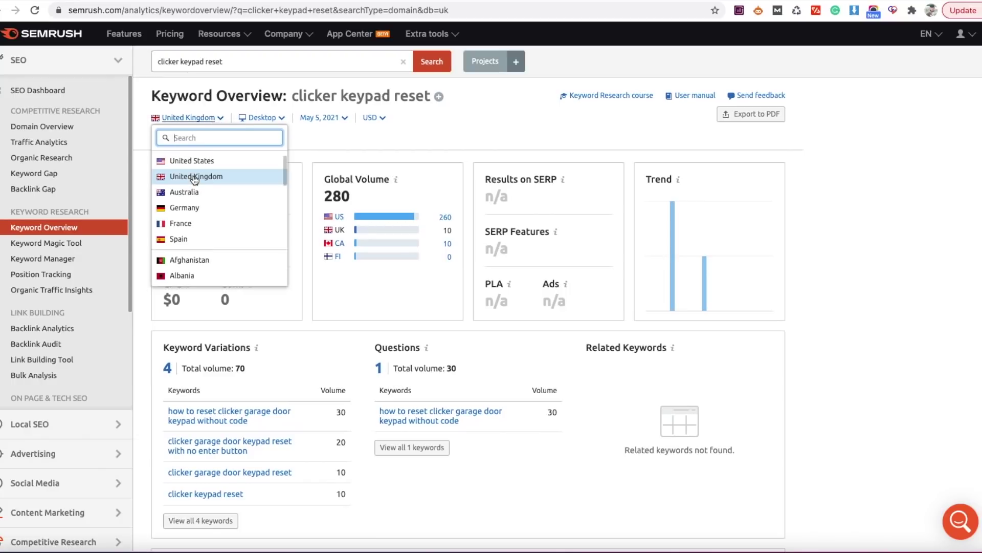
{"action": "left_click", "coordinate": [200, 160]}
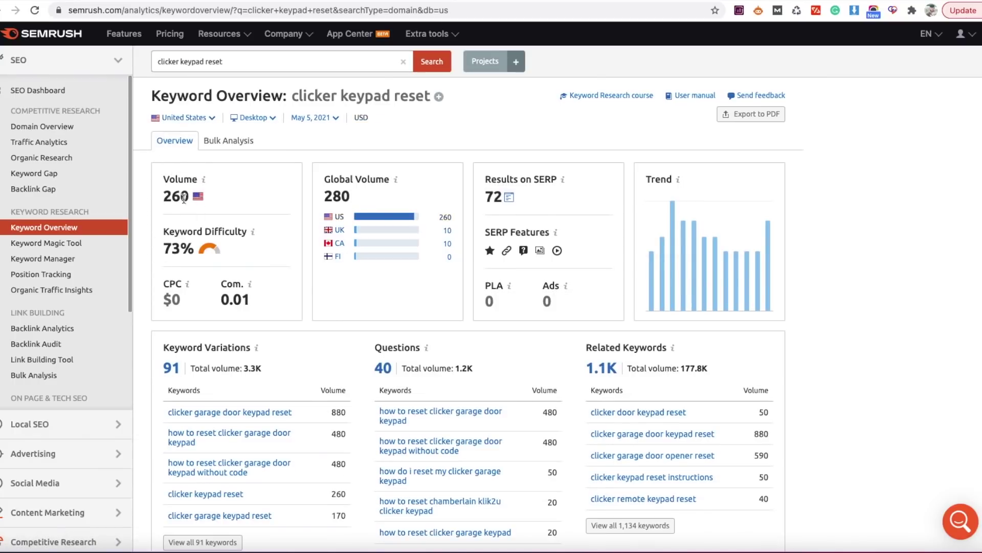
- Examine the keyword difficulty score for the United States
{"action": "mouse_move", "coordinate": [204, 182]}
{"action": "left_click_drag", "start_coordinate": [163, 231], "coordinate": [265, 231]}
{"action": "left_click_drag", "start_coordinate": [163, 249], "coordinate": [193, 250]}
{"action": "left_click", "coordinate": [187, 267]}
{"action": "double_click", "coordinate": [166, 248]}
{"action": "left_click", "coordinate": [167, 248]}
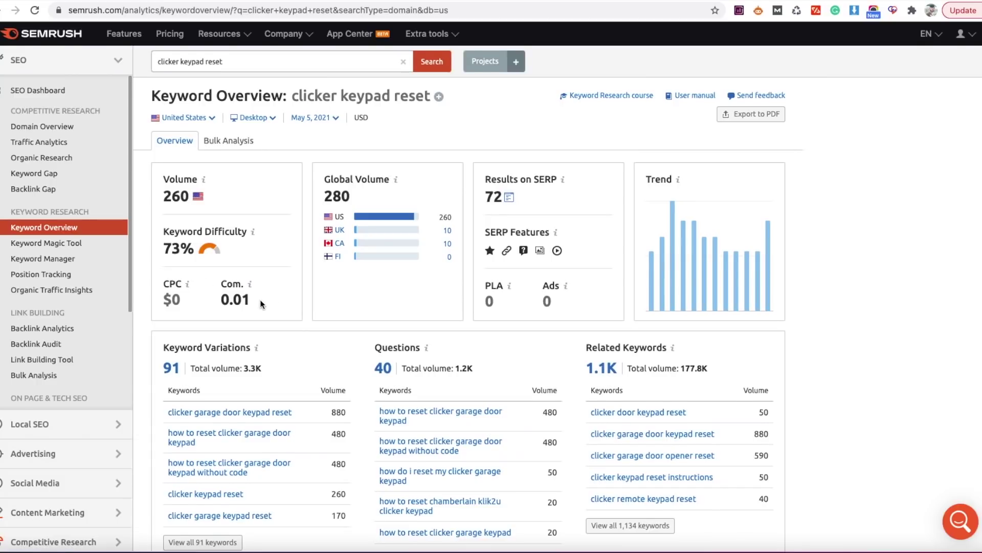
- Review the keyword variations, questions and related keywords listed for "clicker keypad reset"
{"action": "scroll", "coordinate": [260, 301], "scroll_direction": "down", "scroll_amount": 2}
{"action": "scroll", "coordinate": [260, 303], "scroll_direction": "down", "scroll_amount": 3}
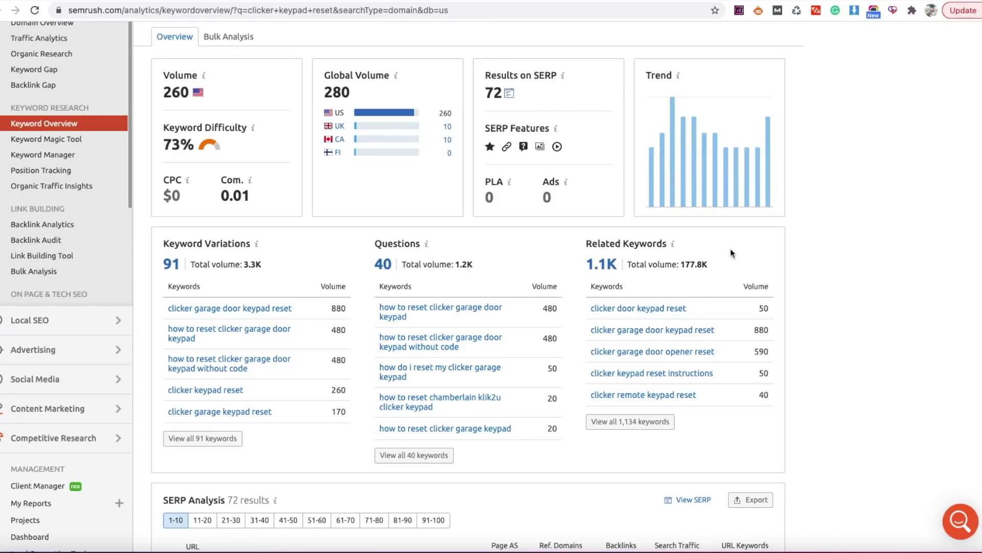
{"action": "scroll", "coordinate": [426, 385], "scroll_direction": "down", "scroll_amount": 2}
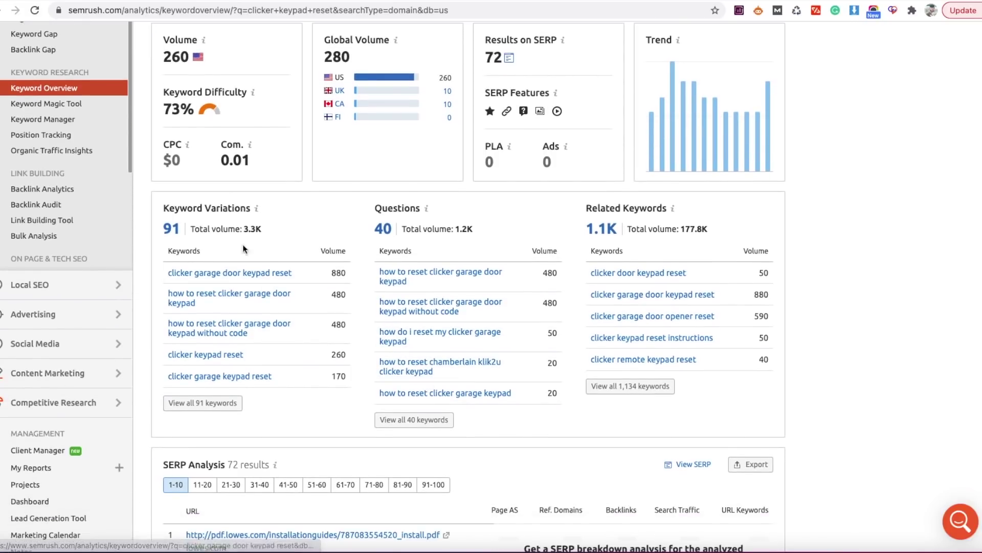
{"action": "left_click_drag", "start_coordinate": [160, 204], "coordinate": [210, 205]}
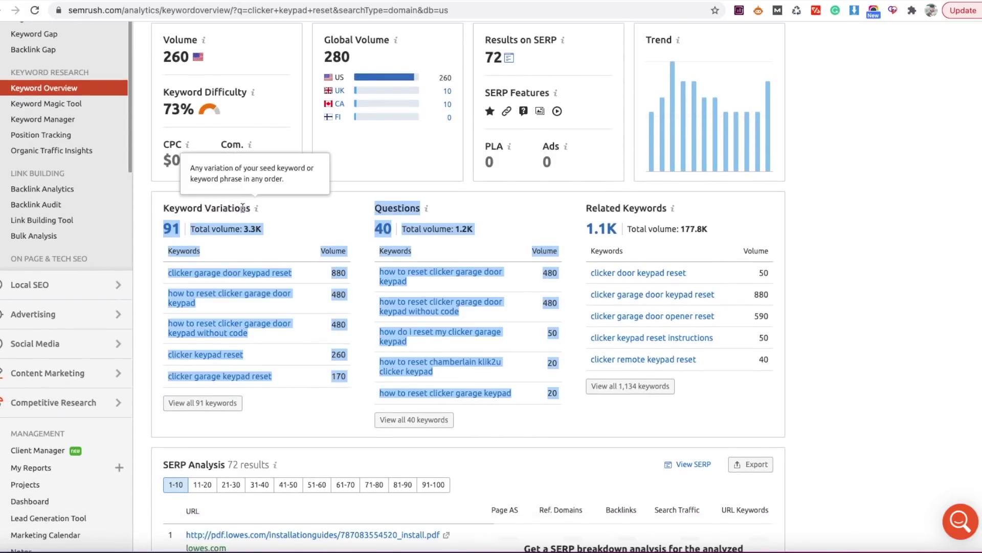
{"action": "left_click", "coordinate": [207, 205]}
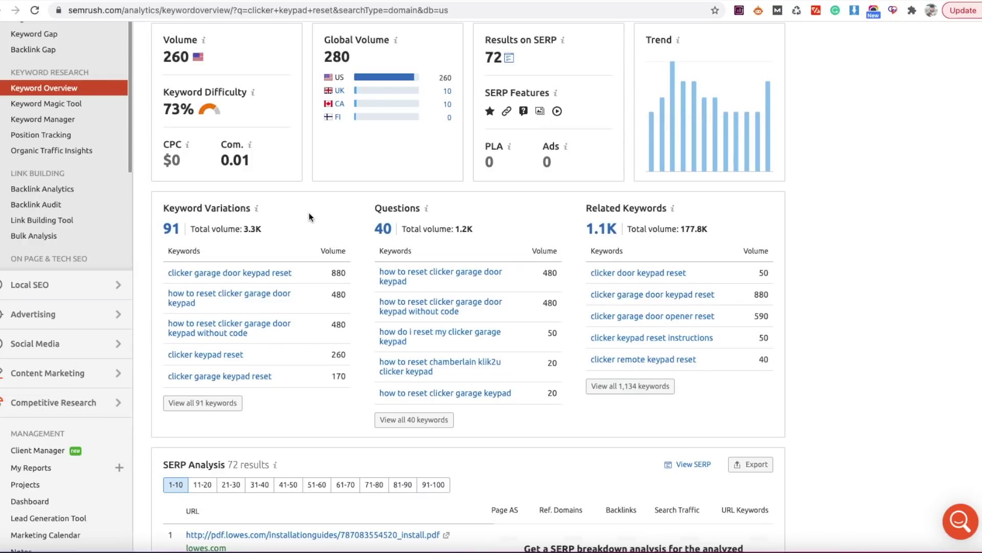
{"action": "scroll", "coordinate": [380, 241], "scroll_direction": "down", "scroll_amount": 1}
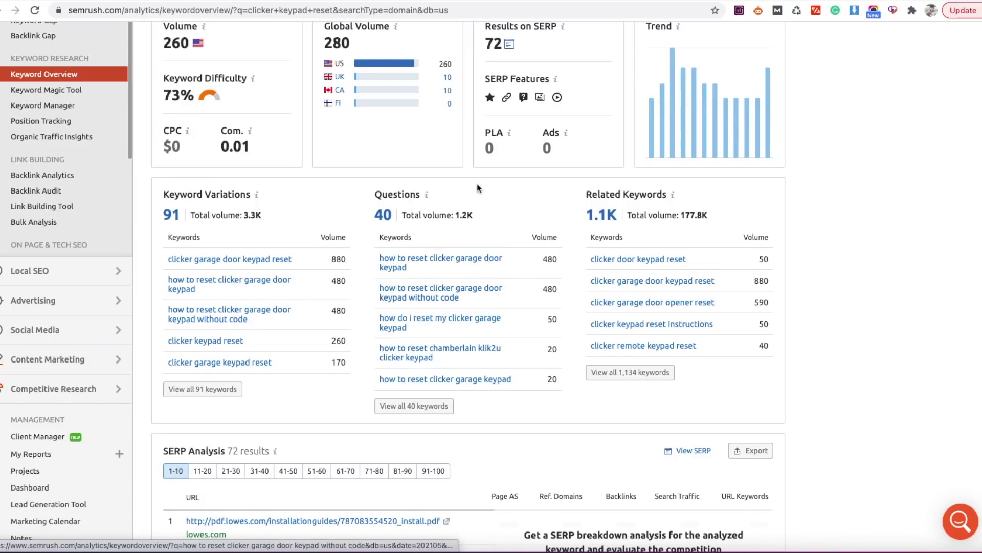
- Get the SERP Analysis metrics for the top 10 results and read what each metric column means
{"action": "scroll", "coordinate": [438, 338], "scroll_direction": "down", "scroll_amount": 5}
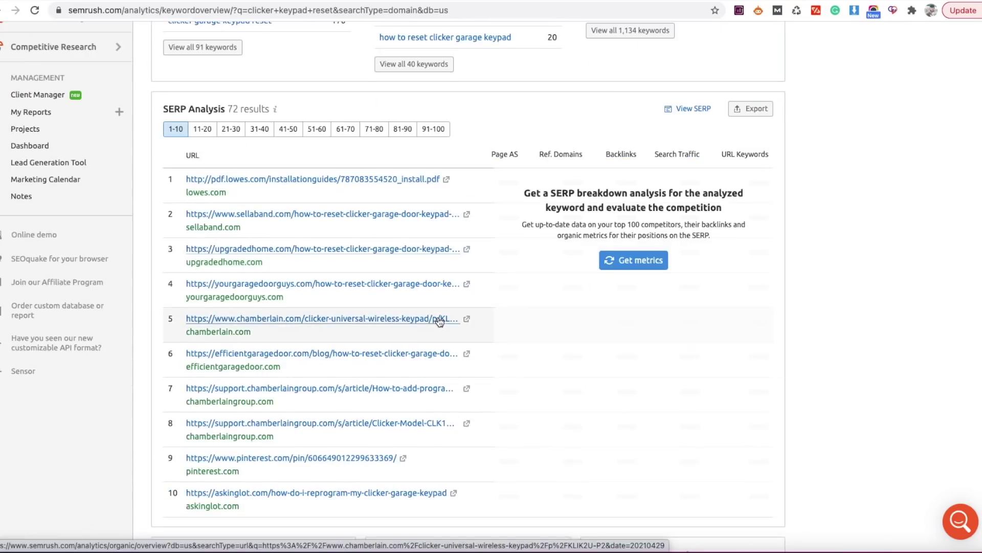
{"action": "scroll", "coordinate": [439, 320], "scroll_direction": "down", "scroll_amount": 1}
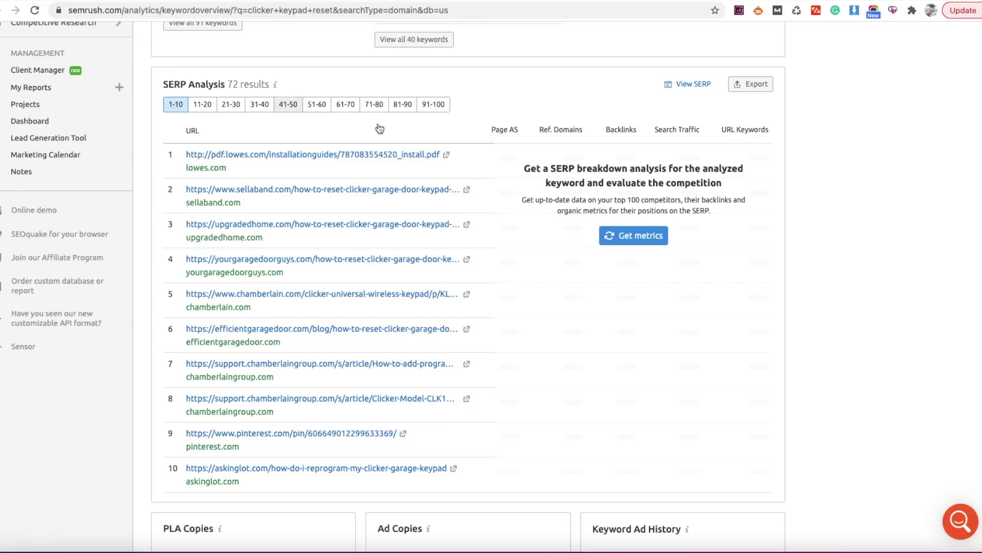
{"action": "left_click", "coordinate": [612, 237]}
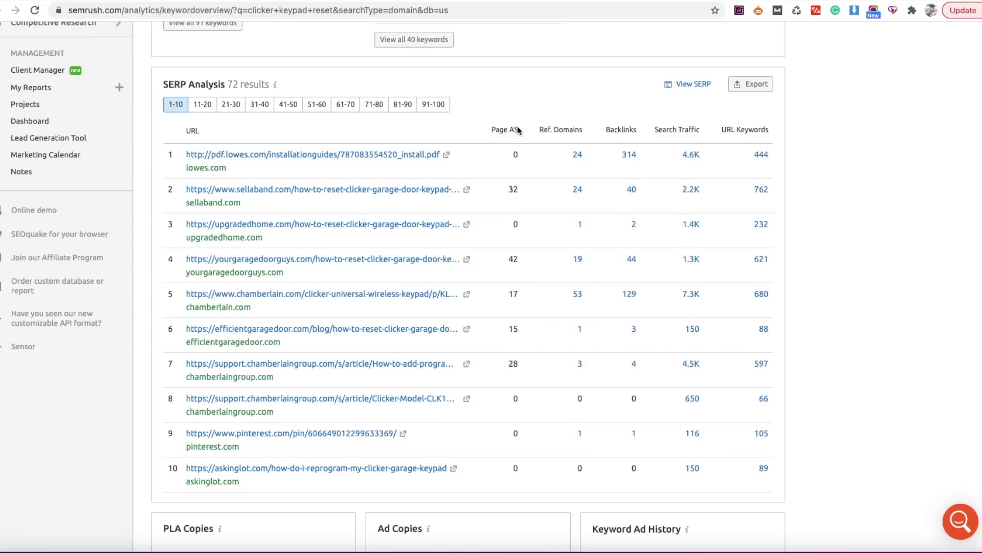
{"action": "mouse_move", "coordinate": [515, 136]}
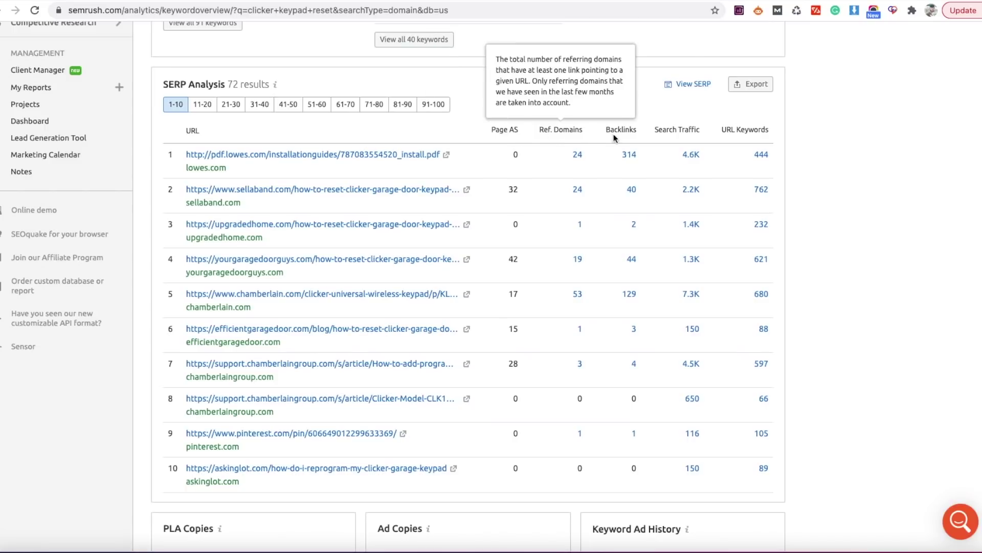
{"action": "mouse_move", "coordinate": [622, 134]}
{"action": "mouse_move", "coordinate": [676, 130]}
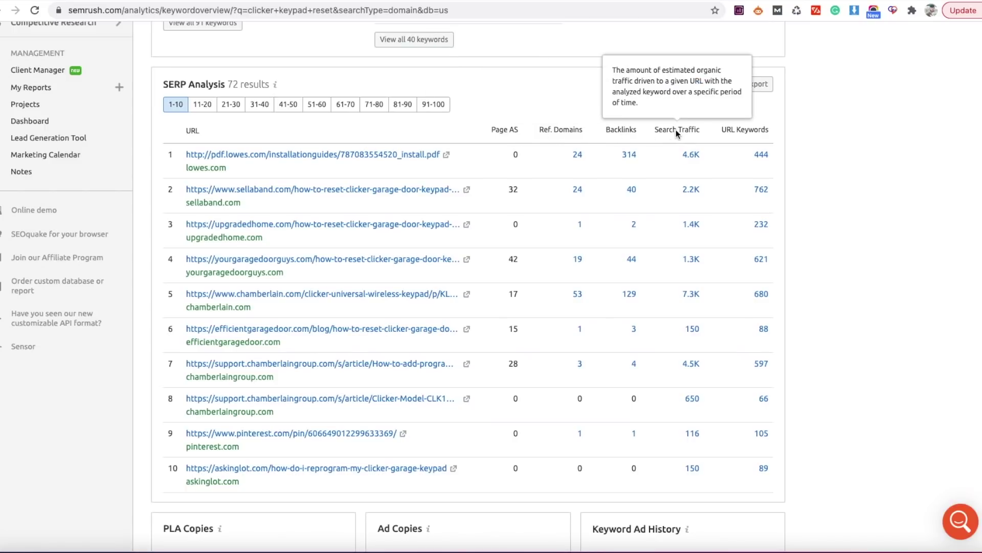
{"action": "mouse_move", "coordinate": [739, 130]}
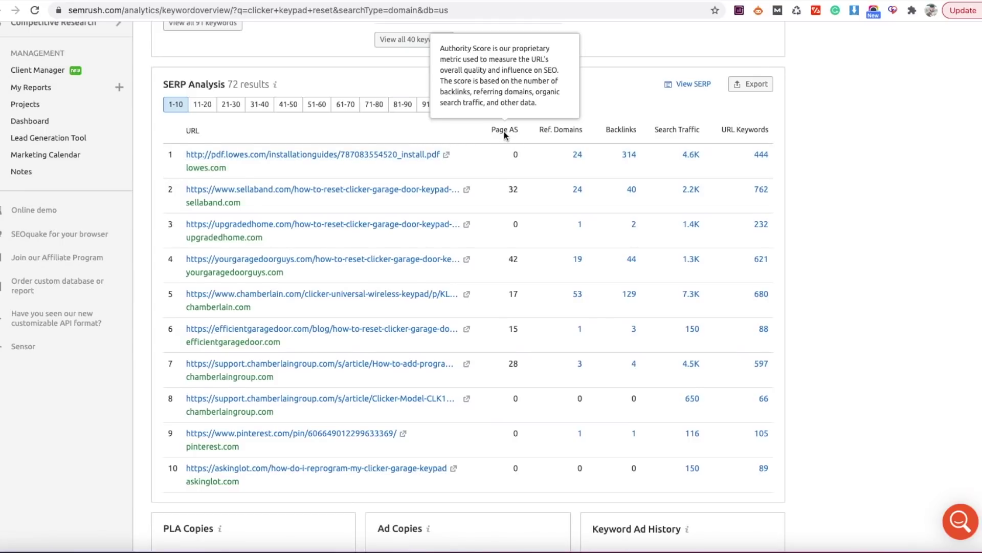
- Review the authority and backlink metrics of the ranking pages and compare them with the keyword difficulty
{"action": "scroll", "coordinate": [504, 131], "scroll_direction": "down", "scroll_amount": 3}
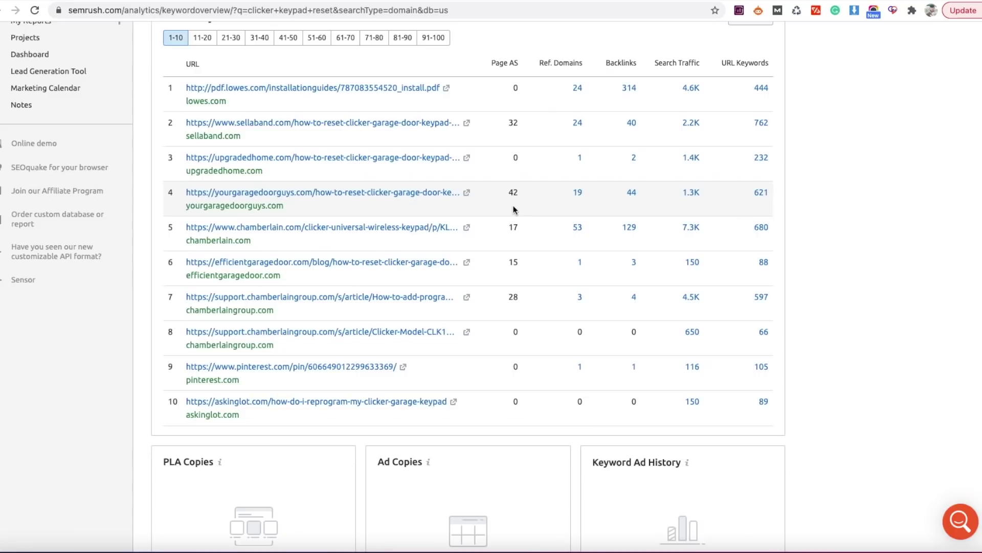
{"action": "scroll", "coordinate": [512, 307], "scroll_direction": "down", "scroll_amount": 2}
{"action": "scroll", "coordinate": [614, 307], "scroll_direction": "up", "scroll_amount": 4}
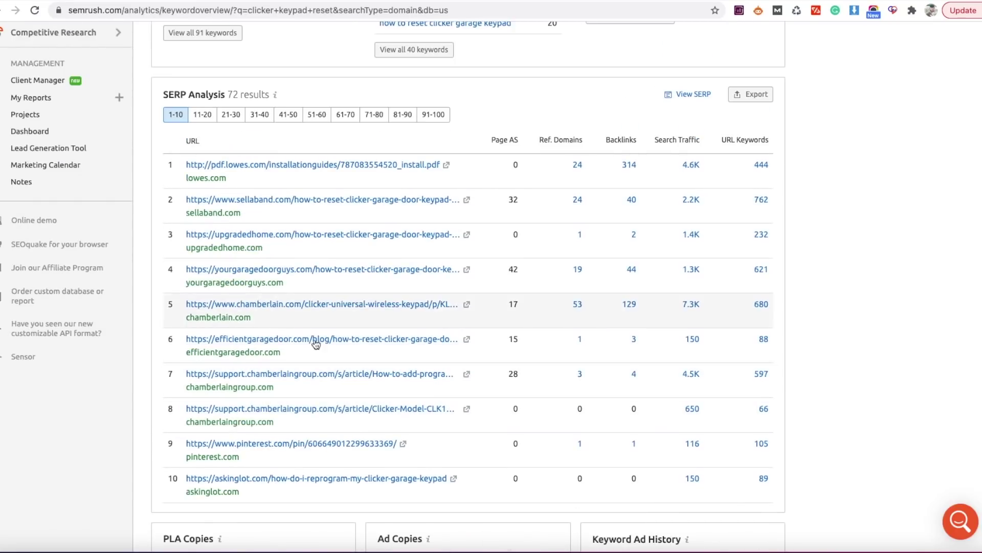
{"action": "scroll", "coordinate": [656, 320], "scroll_direction": "up", "scroll_amount": 5}
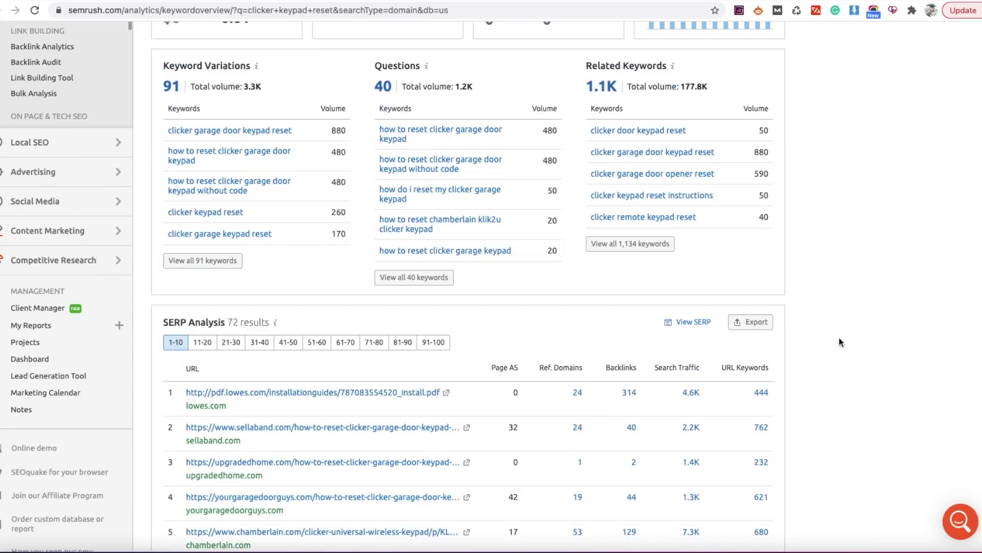
{"action": "scroll", "coordinate": [839, 338], "scroll_direction": "up", "scroll_amount": 4}
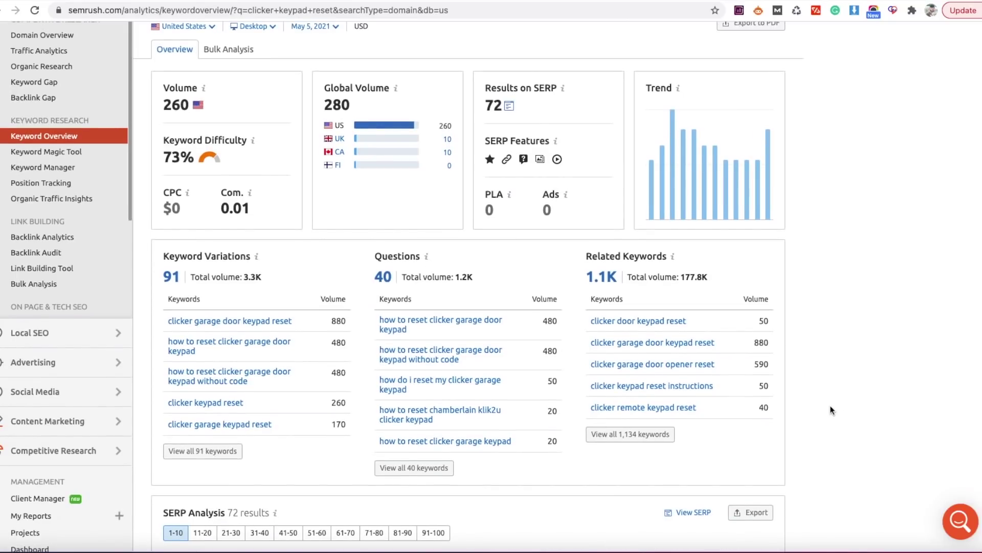
{"action": "scroll", "coordinate": [832, 410], "scroll_direction": "up", "scroll_amount": 2}
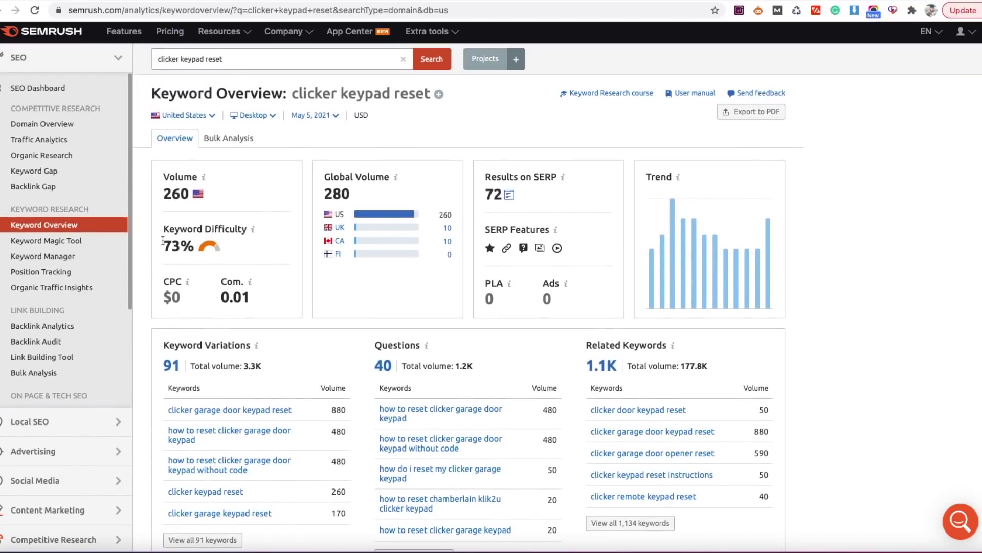
{"action": "left_click_drag", "start_coordinate": [164, 230], "coordinate": [237, 230]}
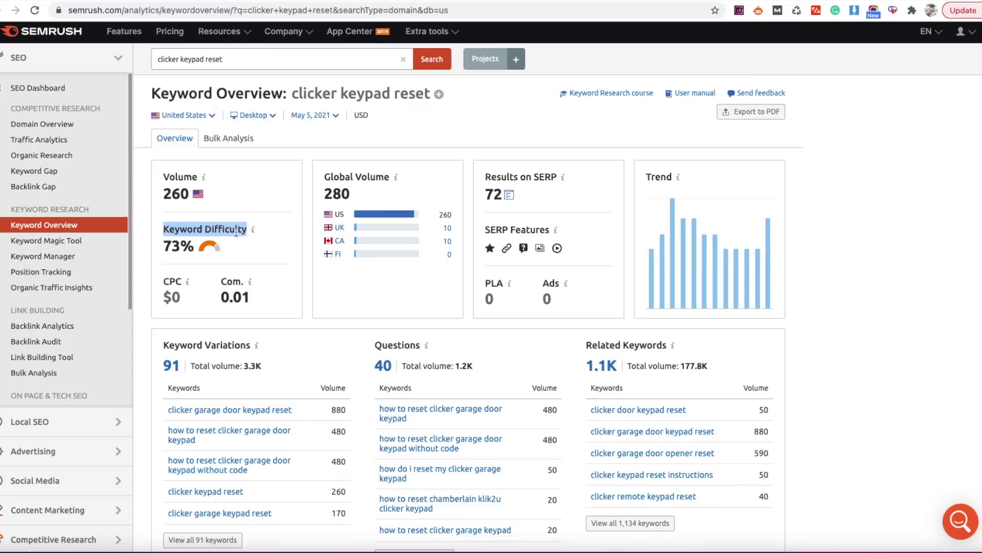
{"action": "left_click", "coordinate": [236, 230]}
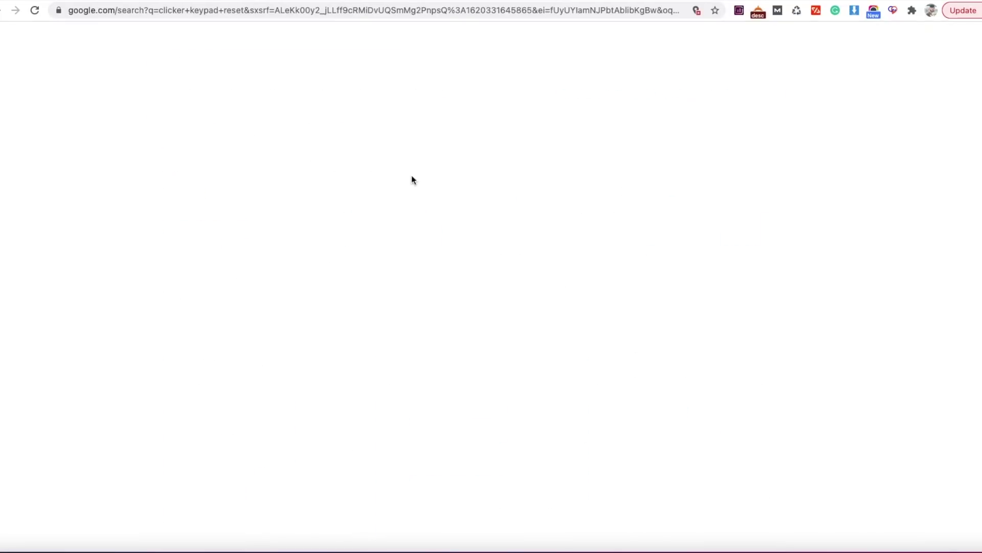
- Switch to the Google results for "clicker keypad reset" and look through the ranking pages
{"action": "scroll", "coordinate": [236, 258], "scroll_direction": "down", "scroll_amount": 7}
{"action": "scroll", "coordinate": [236, 259], "scroll_direction": "down", "scroll_amount": 15}
{"action": "scroll", "coordinate": [237, 260], "scroll_direction": "down", "scroll_amount": 8}
{"action": "scroll", "coordinate": [237, 265], "scroll_direction": "up", "scroll_amount": 4}
{"action": "scroll", "coordinate": [237, 264], "scroll_direction": "up", "scroll_amount": 4}
{"action": "scroll", "coordinate": [300, 358], "scroll_direction": "up", "scroll_amount": 4}
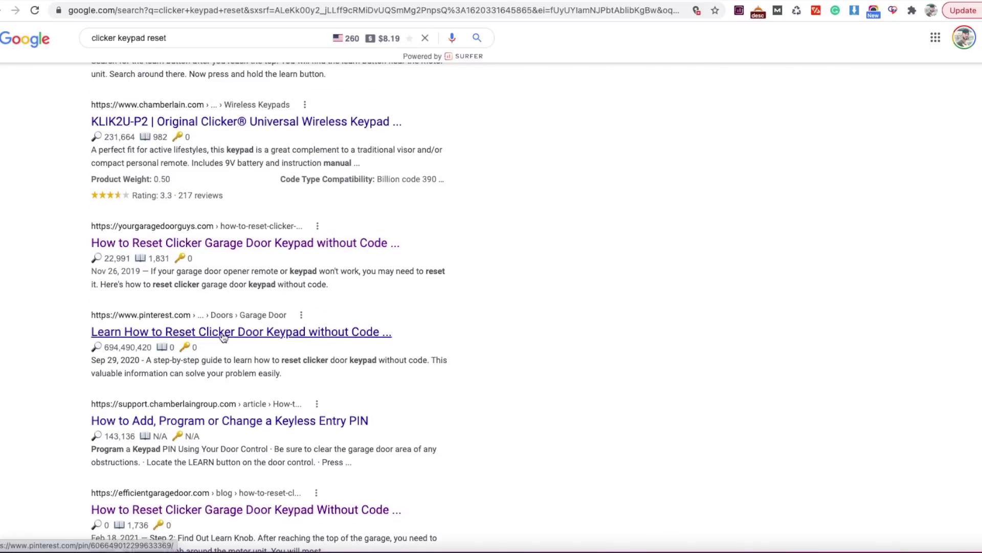
{"action": "scroll", "coordinate": [237, 345], "scroll_direction": "up", "scroll_amount": 5}
{"action": "scroll", "coordinate": [228, 347], "scroll_direction": "up", "scroll_amount": 12}
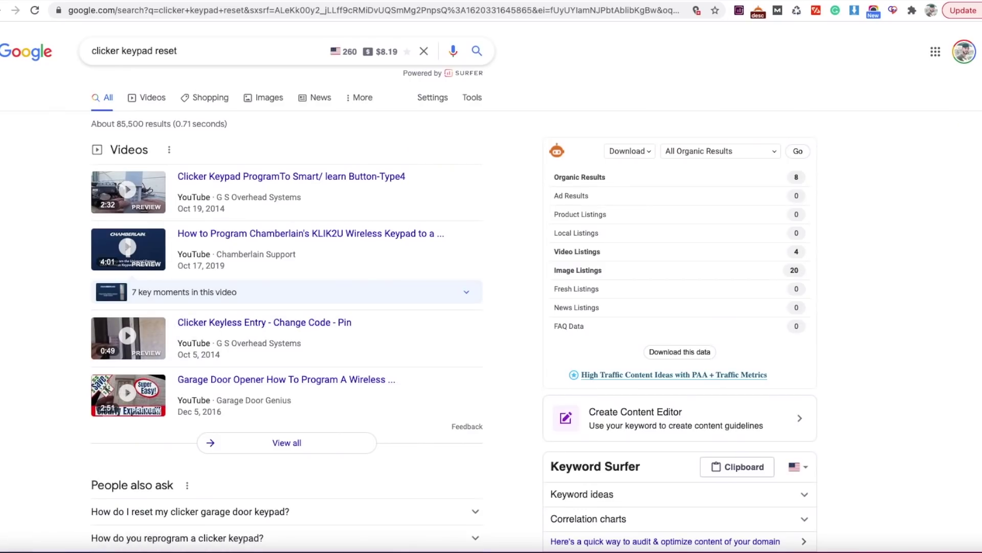
- Return to the Semrush report for "clicker keypad reset" and review its overview, keyword ideas and SERP Analysis
{"action": "key", "text": "ctrl+Tab"}
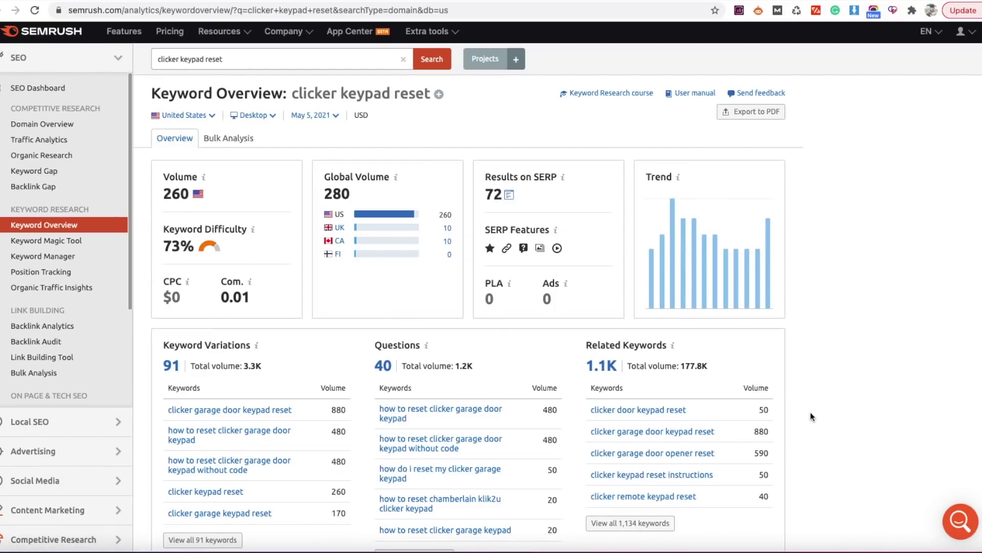
{"action": "scroll", "coordinate": [811, 415], "scroll_direction": "down", "scroll_amount": 1}
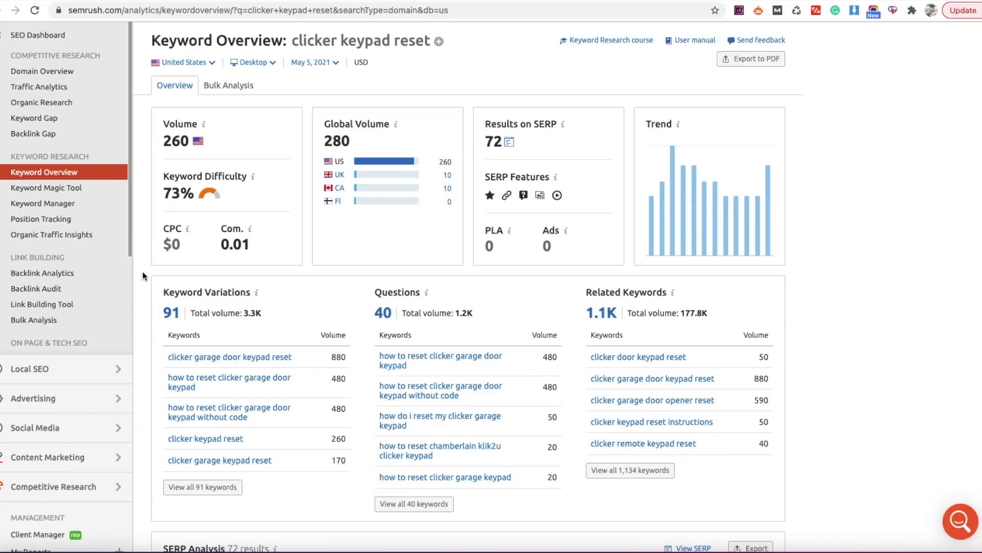
{"action": "scroll", "coordinate": [142, 272], "scroll_direction": "up", "scroll_amount": 2}
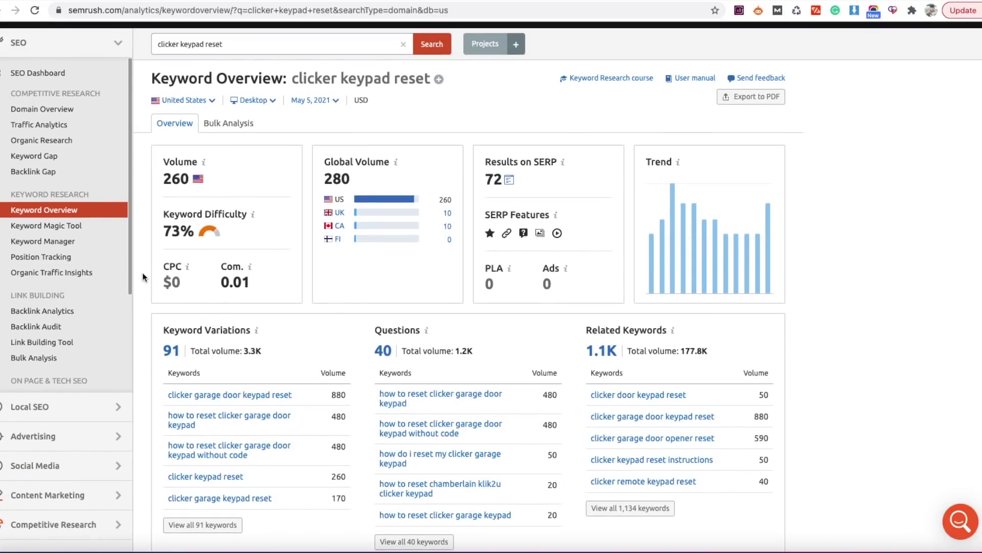
{"action": "scroll", "coordinate": [141, 296], "scroll_direction": "down", "scroll_amount": 8}
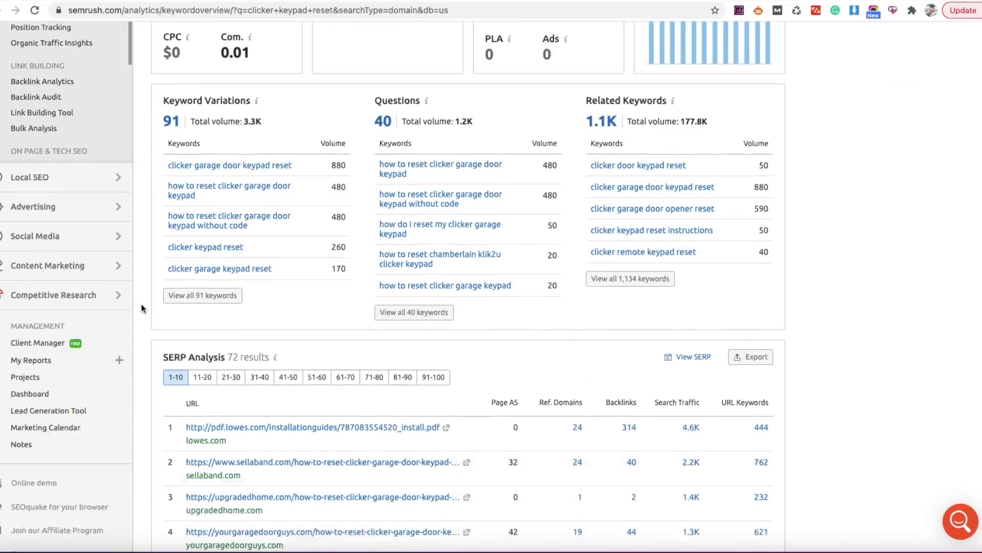
- Examine the volume, keyword difficulty, keyword ideas and top 10 SERP Analysis results for "clicker keypad reset"
{"action": "scroll", "coordinate": [145, 404], "scroll_direction": "up", "scroll_amount": 7}
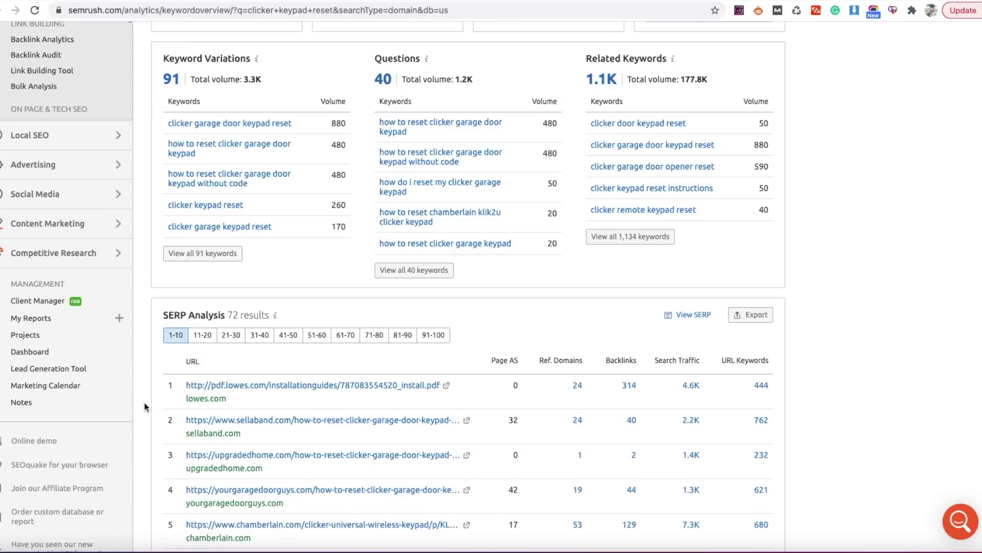
{"action": "scroll", "coordinate": [144, 406], "scroll_direction": "up", "scroll_amount": 2}
{"action": "scroll", "coordinate": [143, 405], "scroll_direction": "down", "scroll_amount": 1}
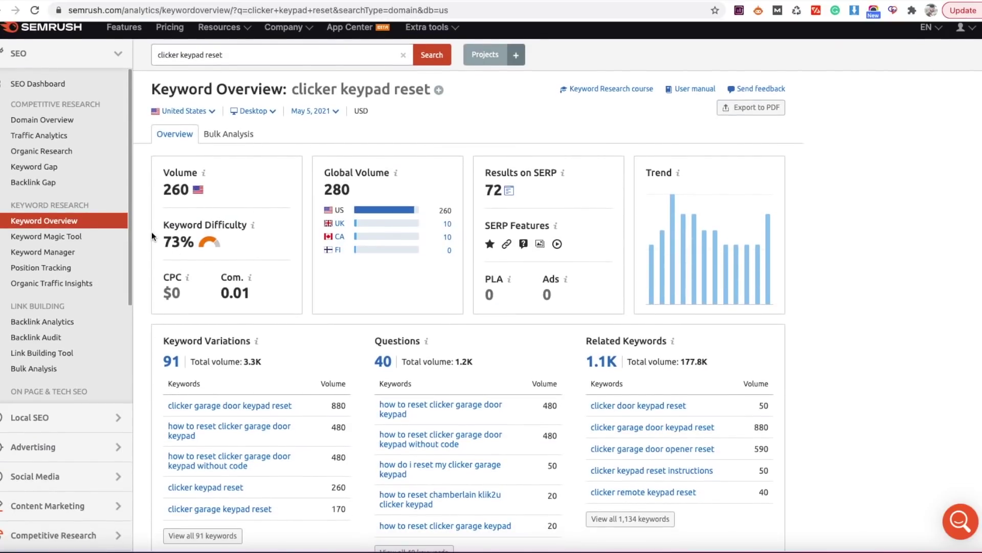
{"action": "scroll", "coordinate": [193, 320], "scroll_direction": "down", "scroll_amount": 2}
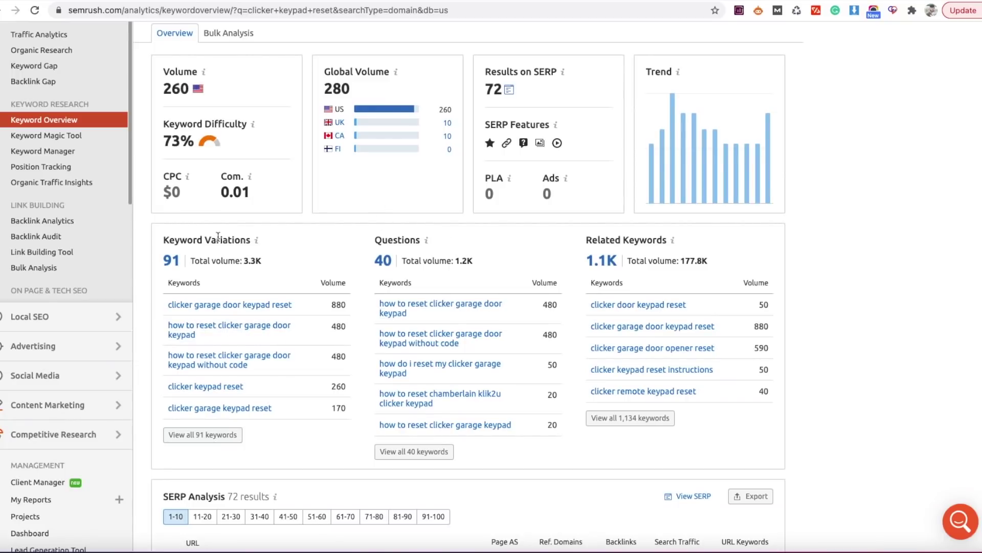
{"action": "scroll", "coordinate": [393, 362], "scroll_direction": "down", "scroll_amount": 1}
{"action": "scroll", "coordinate": [393, 361], "scroll_direction": "down", "scroll_amount": 8}
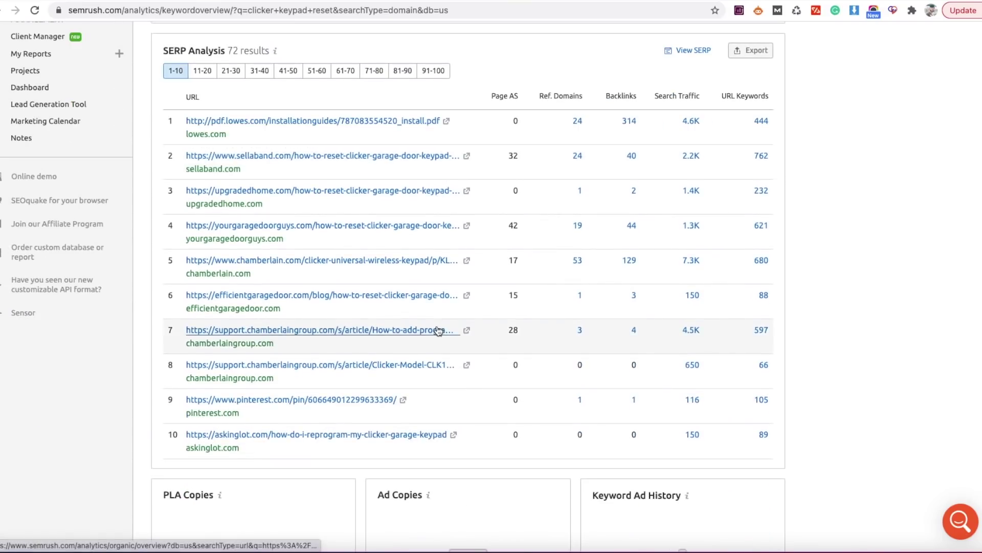
{"action": "scroll", "coordinate": [439, 330], "scroll_direction": "up", "scroll_amount": 8}
{"action": "scroll", "coordinate": [429, 320], "scroll_direction": "up", "scroll_amount": 3}
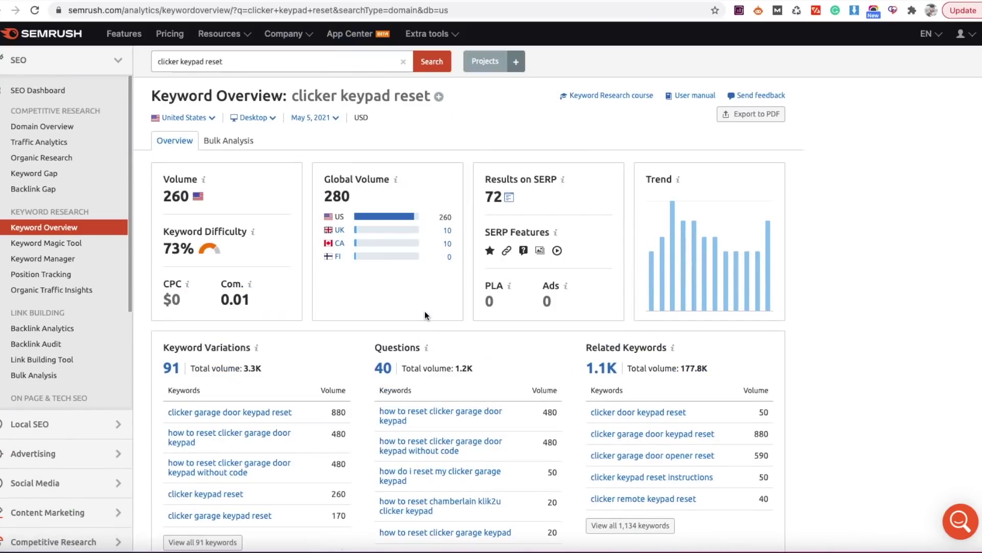
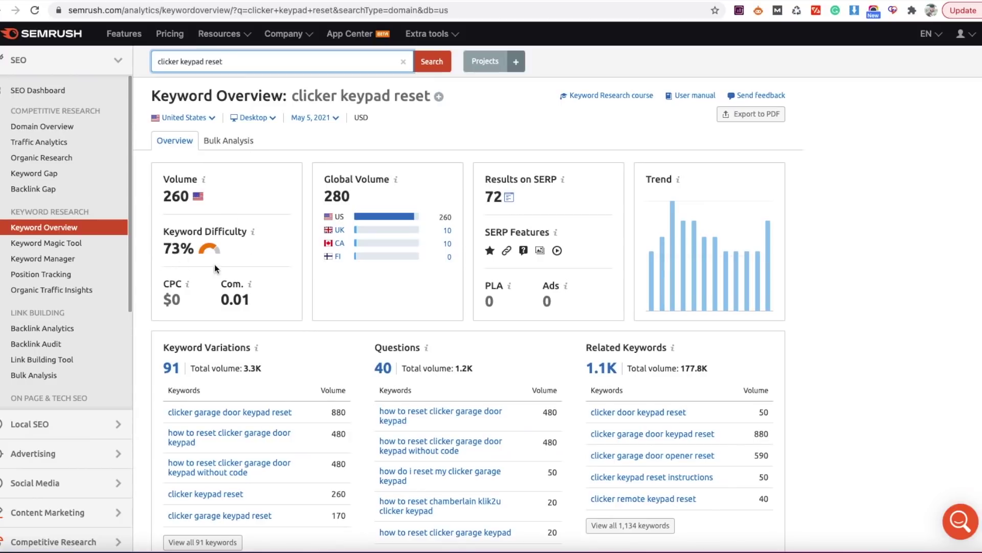
{"action": "scroll", "coordinate": [145, 352], "scroll_direction": "down", "scroll_amount": 2}
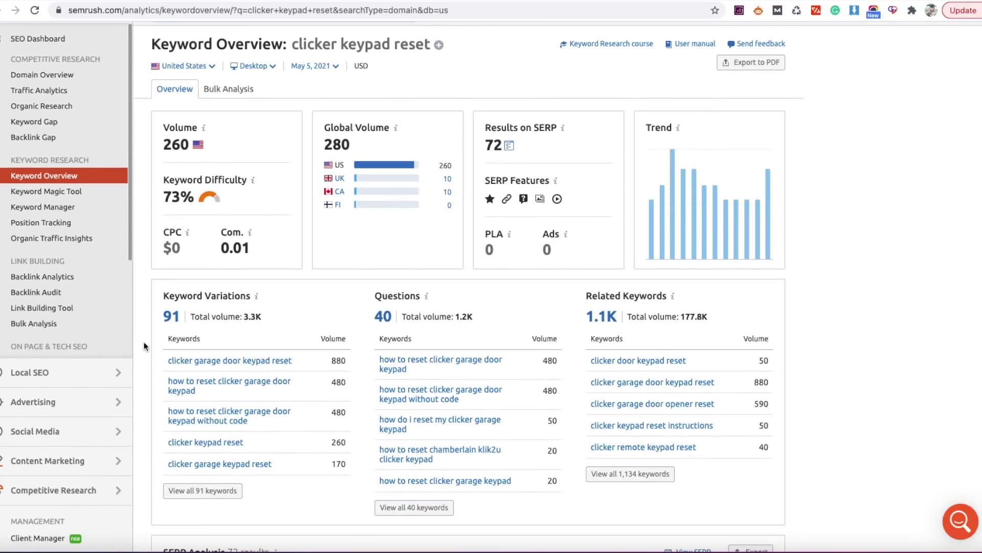
{"action": "scroll", "coordinate": [145, 346], "scroll_direction": "down", "scroll_amount": 1}
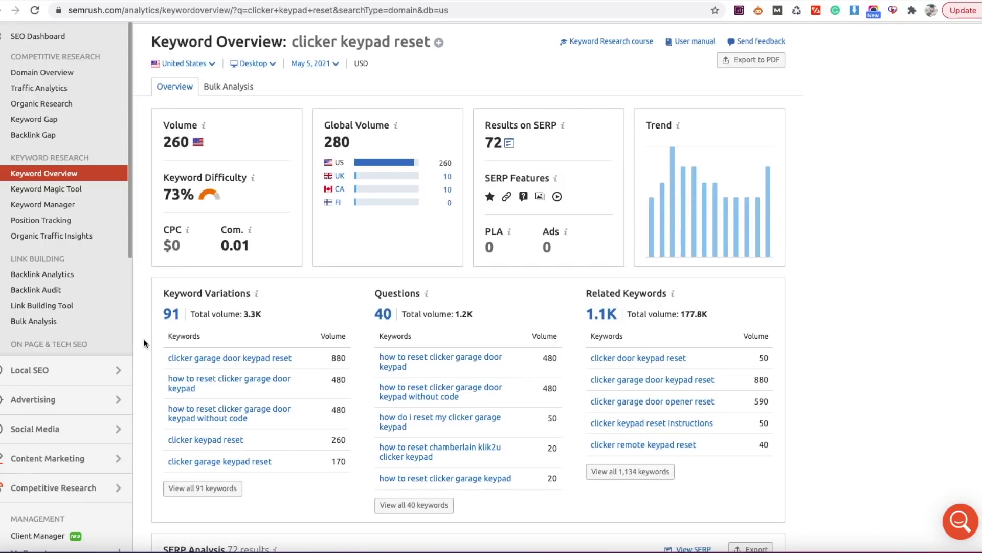
{"action": "scroll", "coordinate": [143, 342], "scroll_direction": "down", "scroll_amount": 3}
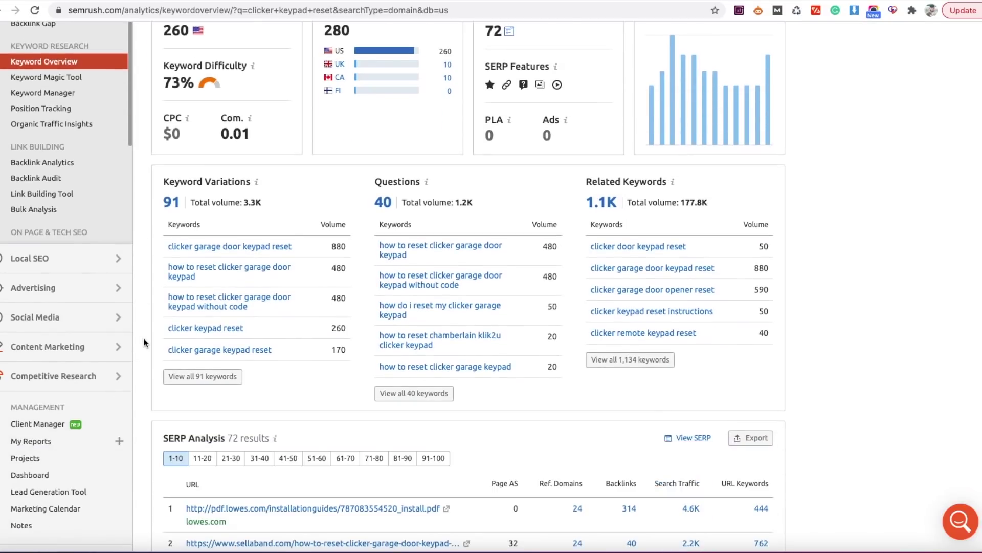
{"action": "scroll", "coordinate": [145, 342], "scroll_direction": "down", "scroll_amount": 10}
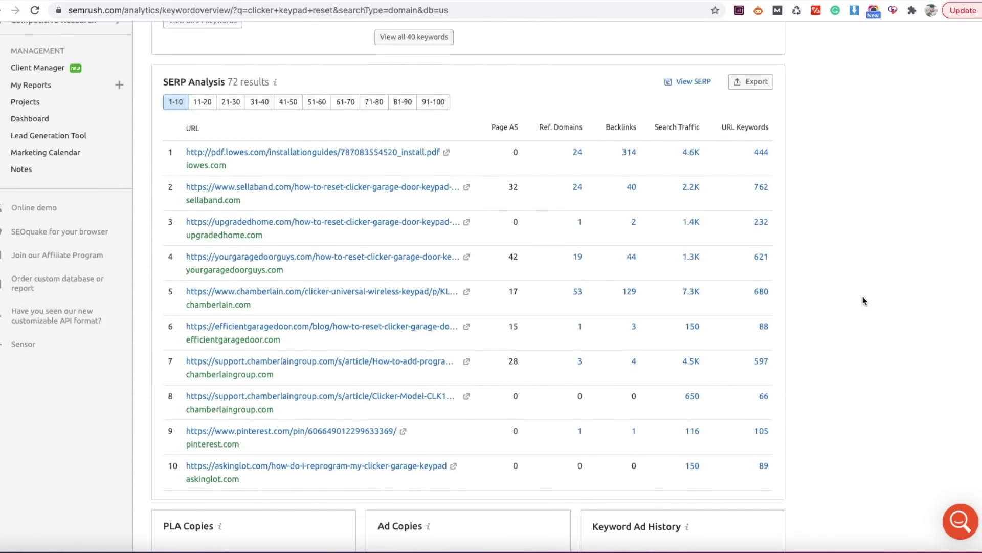
- Check what the URL Keywords metric means and open the list of keywords the second-ranked sellaband.com page ranks for
{"action": "scroll", "coordinate": [863, 297], "scroll_direction": "up", "scroll_amount": 2}
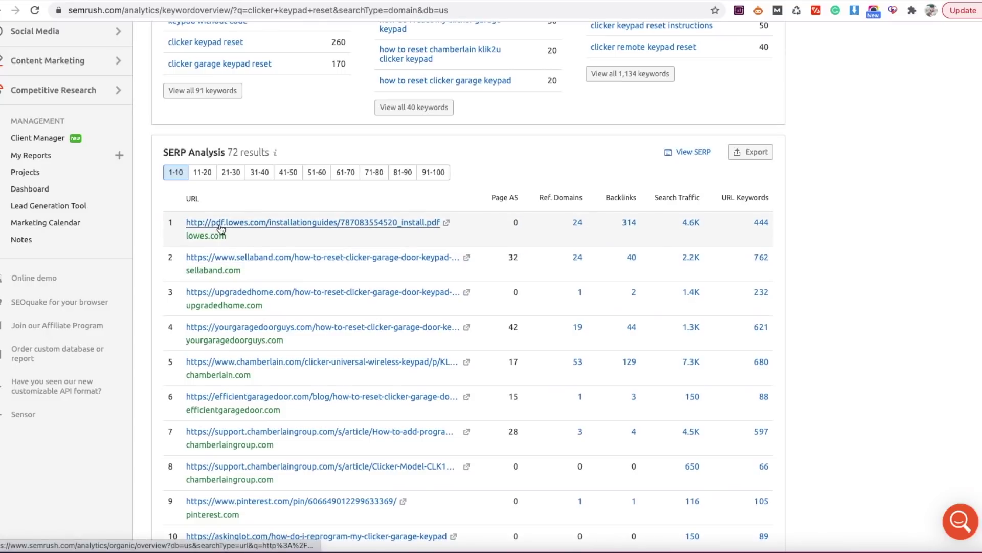
{"action": "scroll", "coordinate": [194, 276], "scroll_direction": "down", "scroll_amount": 1}
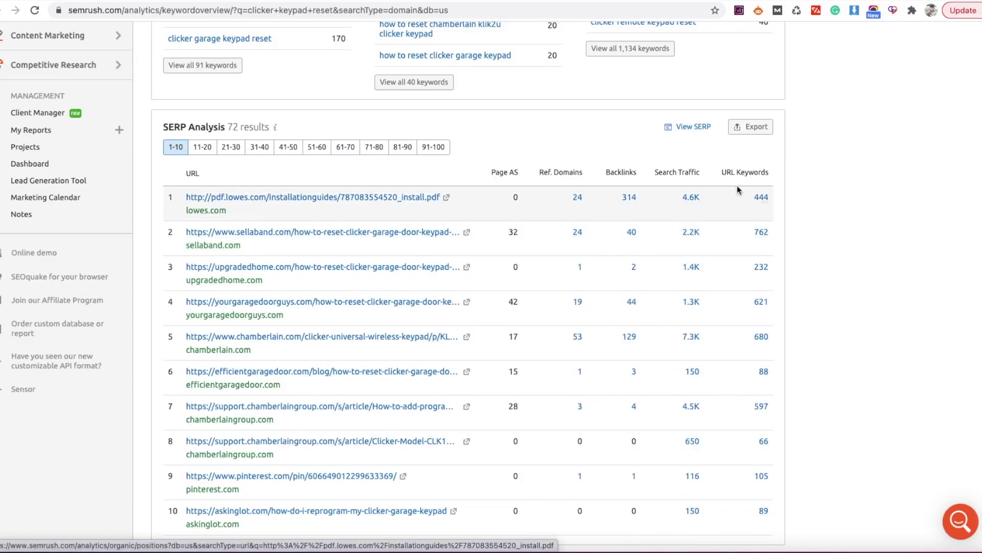
{"action": "mouse_move", "coordinate": [760, 176]}
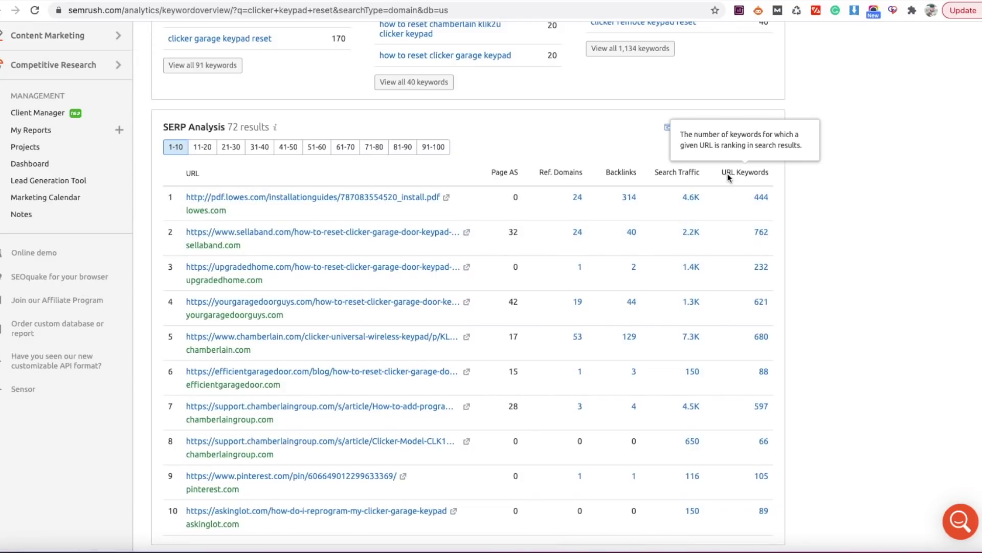
{"action": "left_click", "coordinate": [762, 236]}
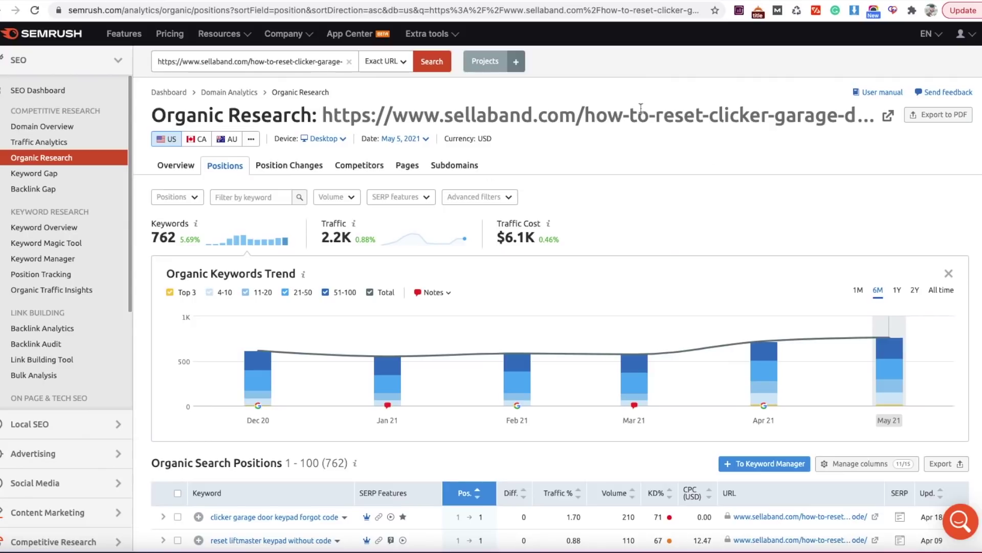
- Examine the sellaband.com page's organic search positions, volumes and keyword difficulty, including the difficulty explanation for "reset liftmaster keypad without code"
{"action": "scroll", "coordinate": [401, 289], "scroll_direction": "down", "scroll_amount": 4}
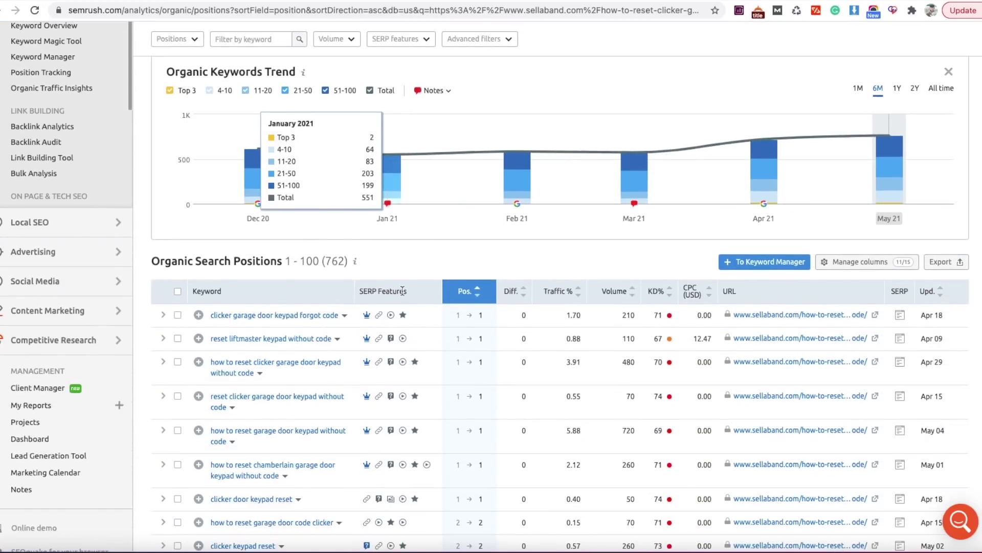
{"action": "scroll", "coordinate": [189, 268], "scroll_direction": "down", "scroll_amount": 3}
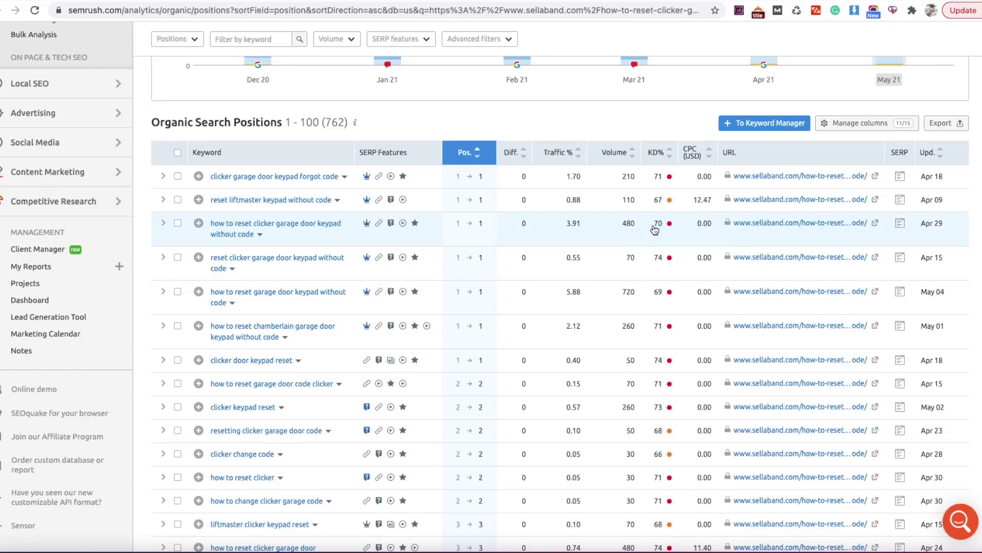
{"action": "mouse_move", "coordinate": [654, 226]}
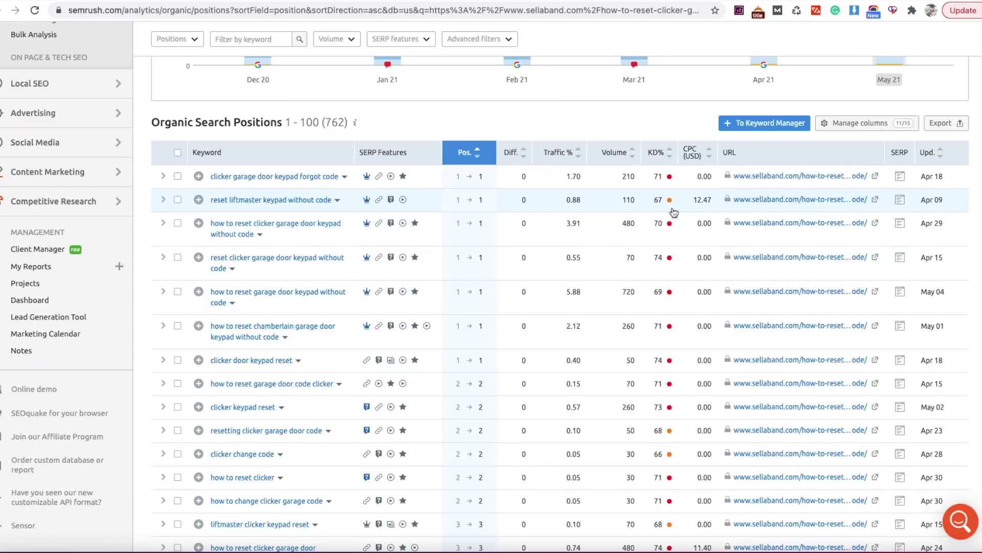
{"action": "scroll", "coordinate": [675, 236], "scroll_direction": "down", "scroll_amount": 10}
{"action": "scroll", "coordinate": [671, 252], "scroll_direction": "down", "scroll_amount": 15}
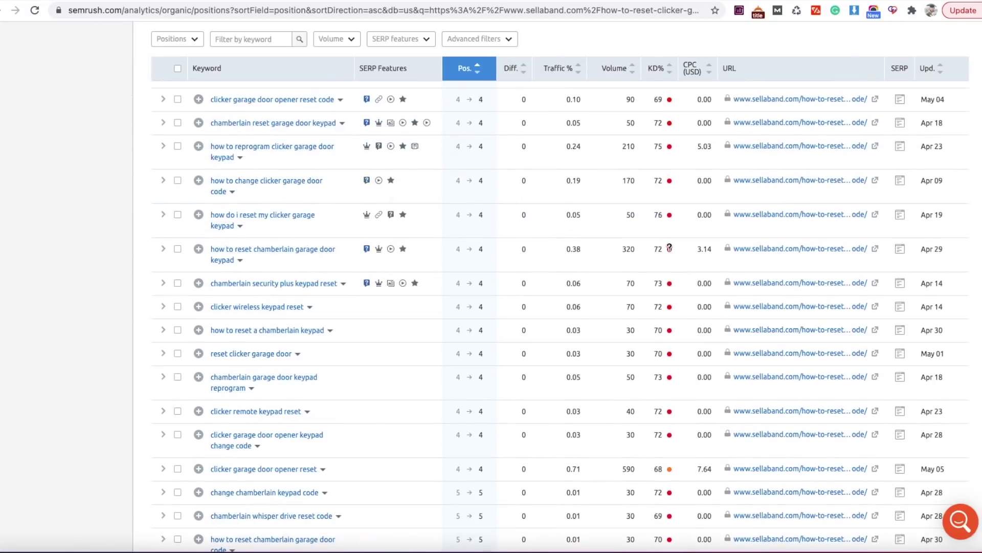
{"action": "scroll", "coordinate": [671, 252], "scroll_direction": "up", "scroll_amount": 10}
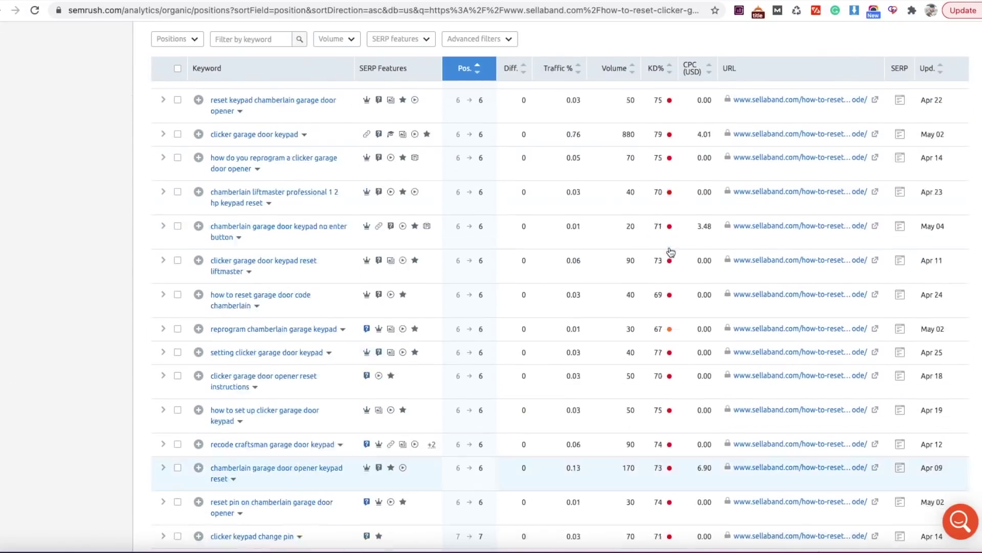
{"action": "scroll", "coordinate": [671, 252], "scroll_direction": "up", "scroll_amount": 15}
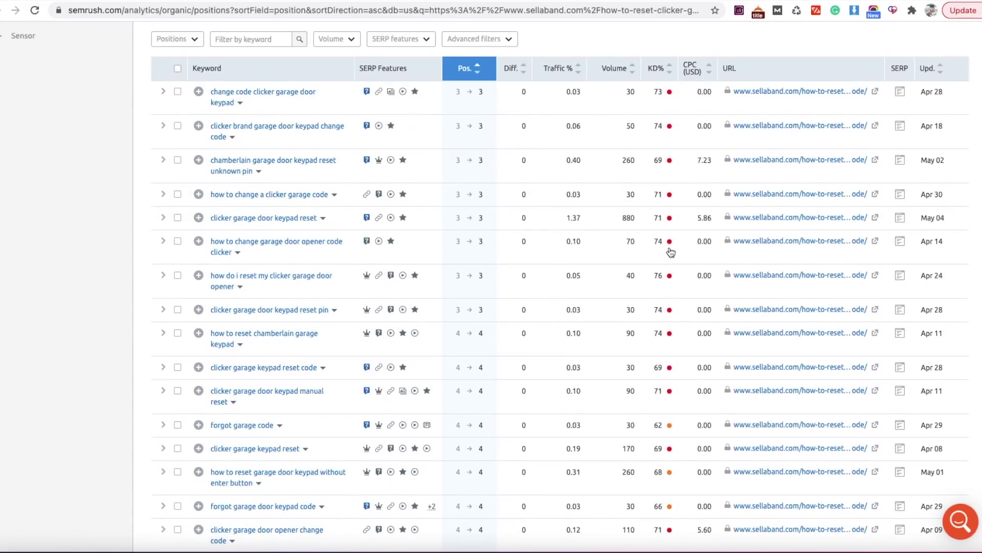
{"action": "scroll", "coordinate": [671, 251], "scroll_direction": "up", "scroll_amount": 5}
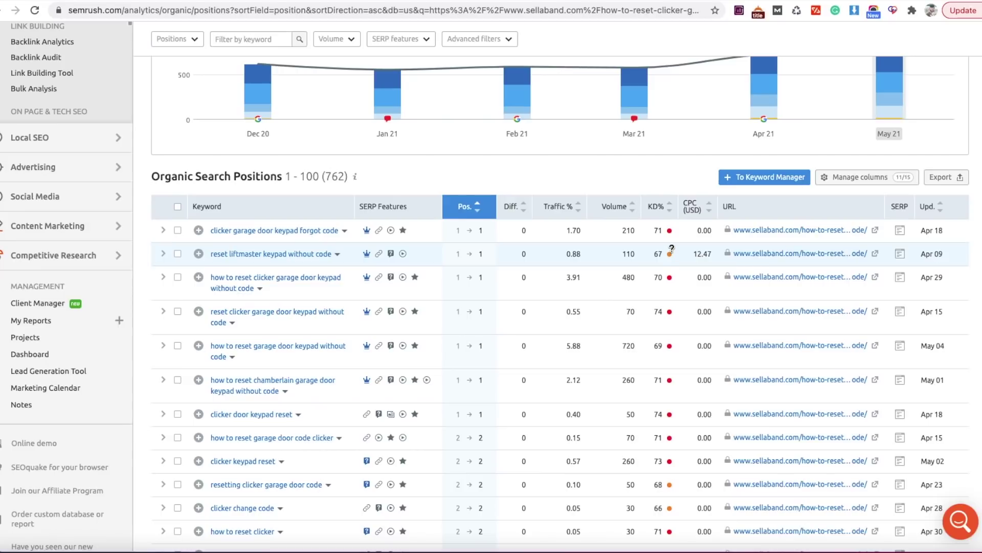
{"action": "mouse_move", "coordinate": [664, 271]}
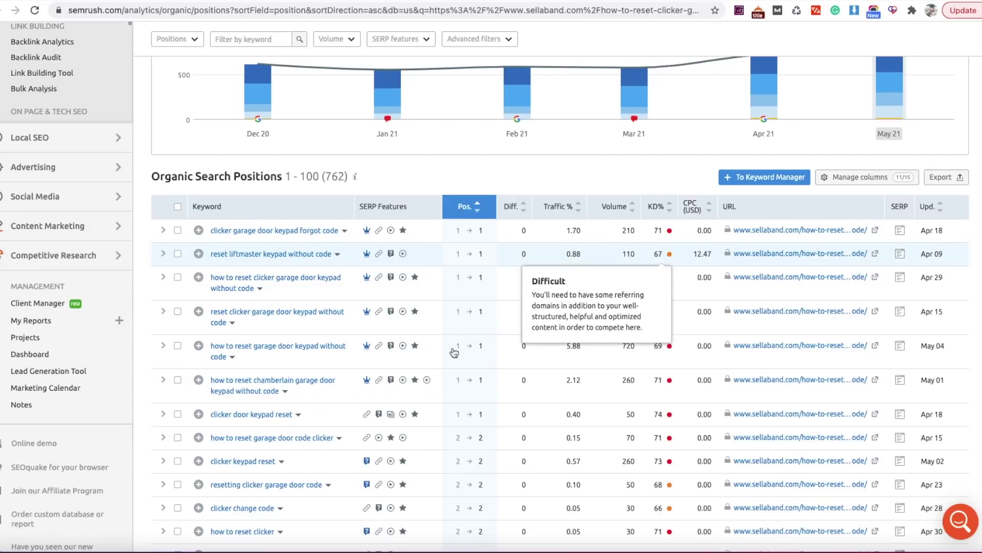
- Compare the similar phrasings of the page's top-ranking keywords with their positions, traffic shares and search volumes
{"action": "scroll", "coordinate": [454, 359], "scroll_direction": "down", "scroll_amount": 1}
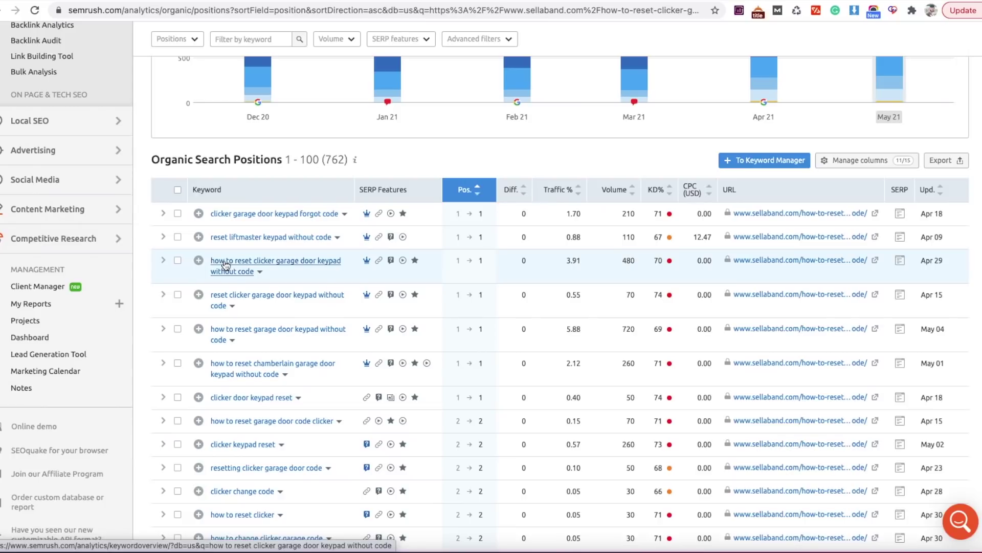
{"action": "scroll", "coordinate": [225, 264], "scroll_direction": "down", "scroll_amount": 1}
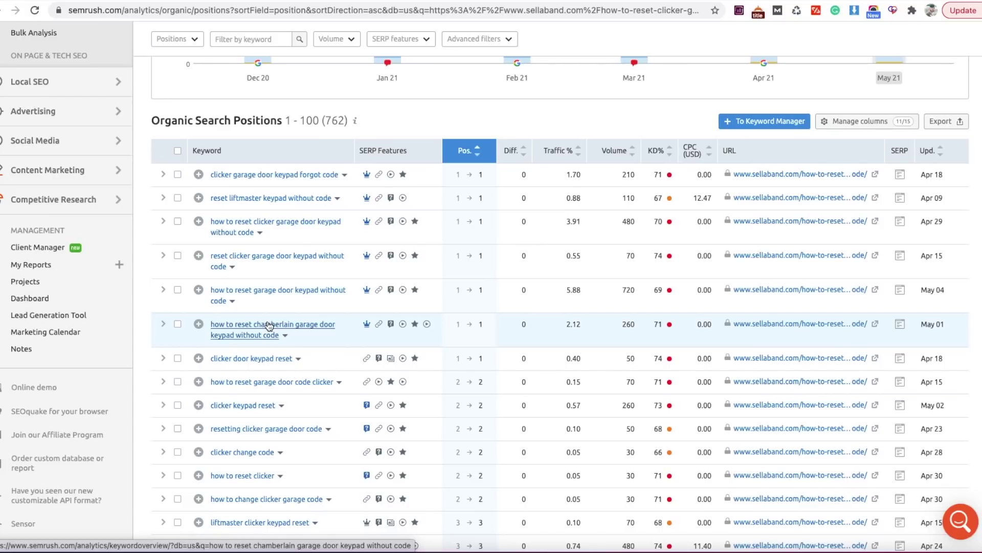
{"action": "scroll", "coordinate": [269, 325], "scroll_direction": "up", "scroll_amount": 3}
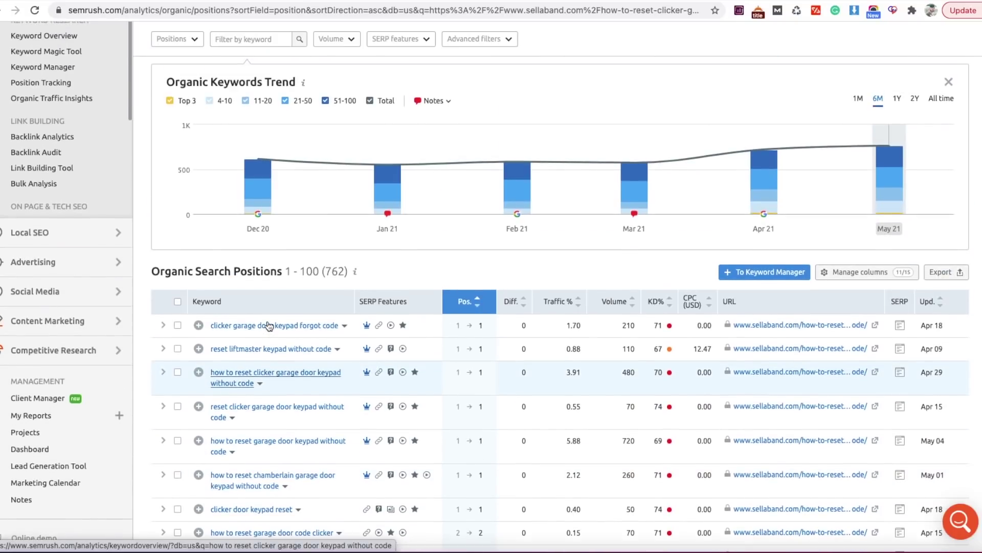
{"action": "scroll", "coordinate": [269, 326], "scroll_direction": "up", "scroll_amount": 4}
{"action": "scroll", "coordinate": [269, 319], "scroll_direction": "down", "scroll_amount": 5}
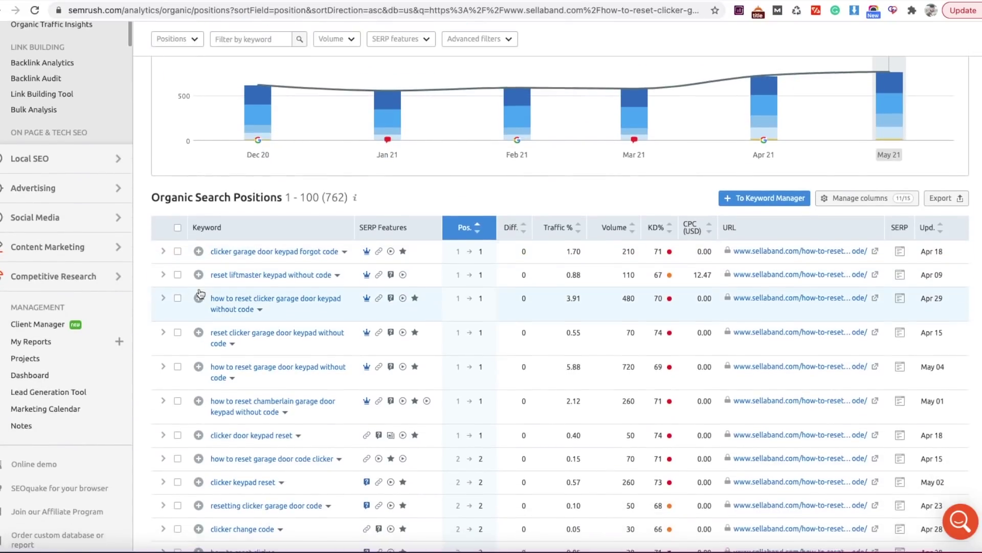
{"action": "scroll", "coordinate": [200, 294], "scroll_direction": "down", "scroll_amount": 1}
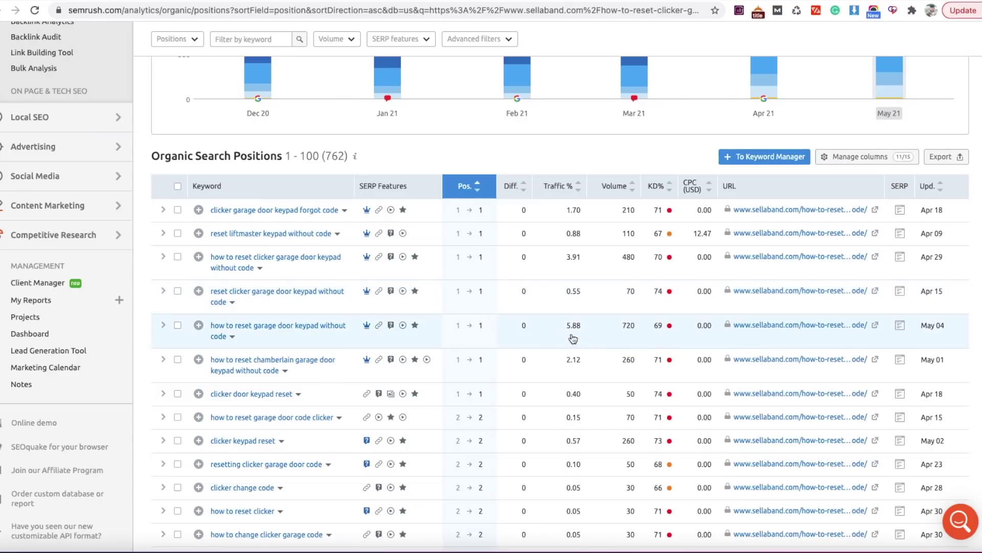
{"action": "mouse_move", "coordinate": [561, 189]}
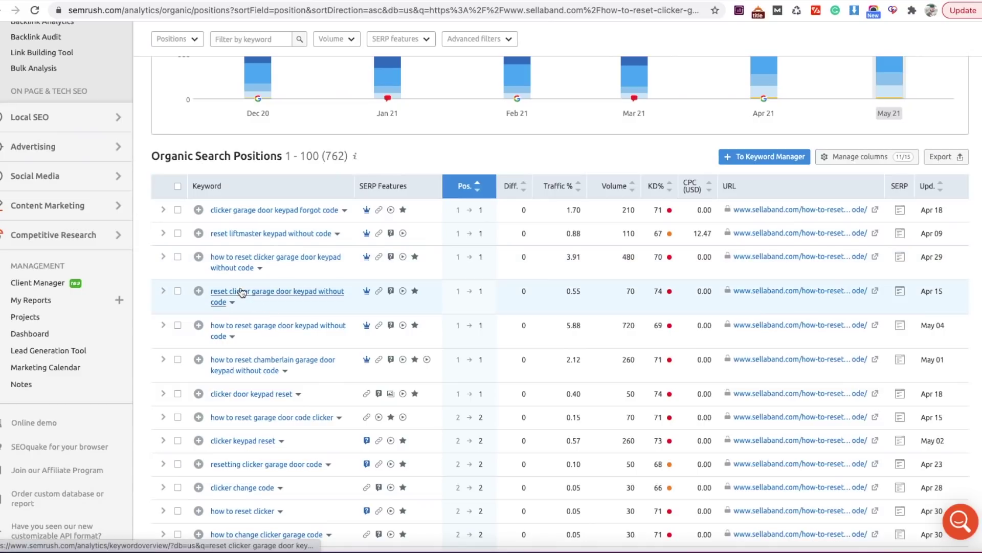
{"action": "scroll", "coordinate": [302, 287], "scroll_direction": "up", "scroll_amount": 1}
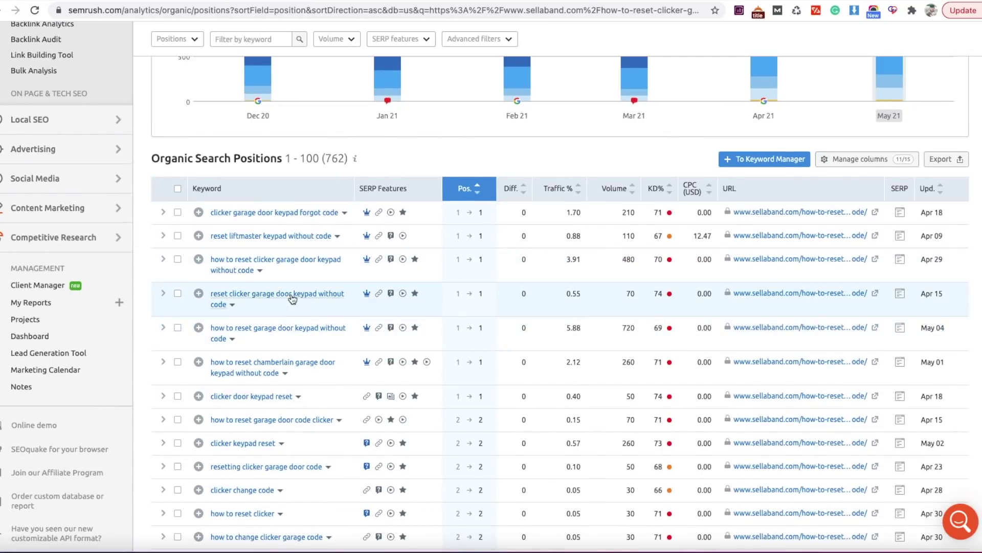
- Open the Keyword Magic Tool report for "clicker keypad reset"
{"action": "scroll", "coordinate": [289, 294], "scroll_direction": "up", "scroll_amount": 5}
{"action": "scroll", "coordinate": [284, 296], "scroll_direction": "up", "scroll_amount": 2}
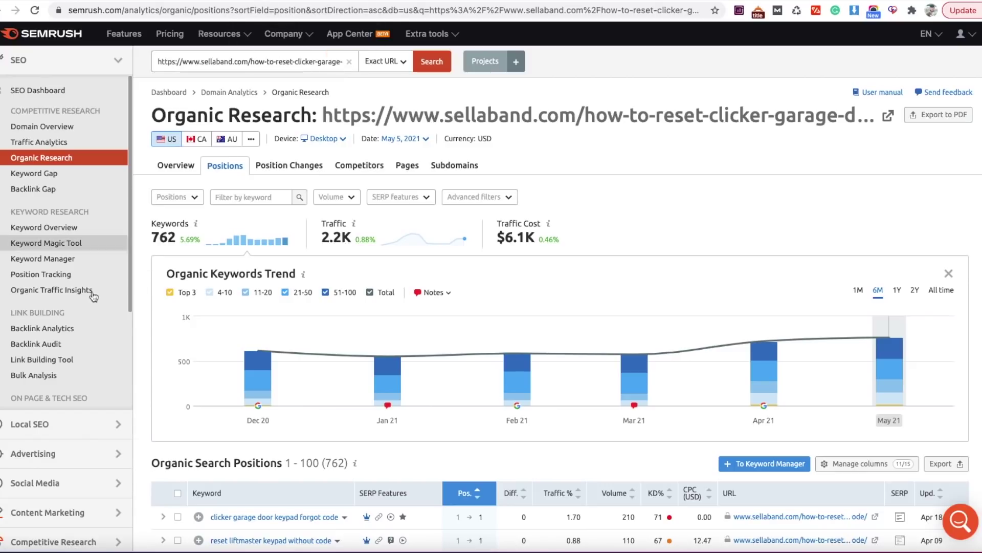
{"action": "left_click", "coordinate": [69, 244]}
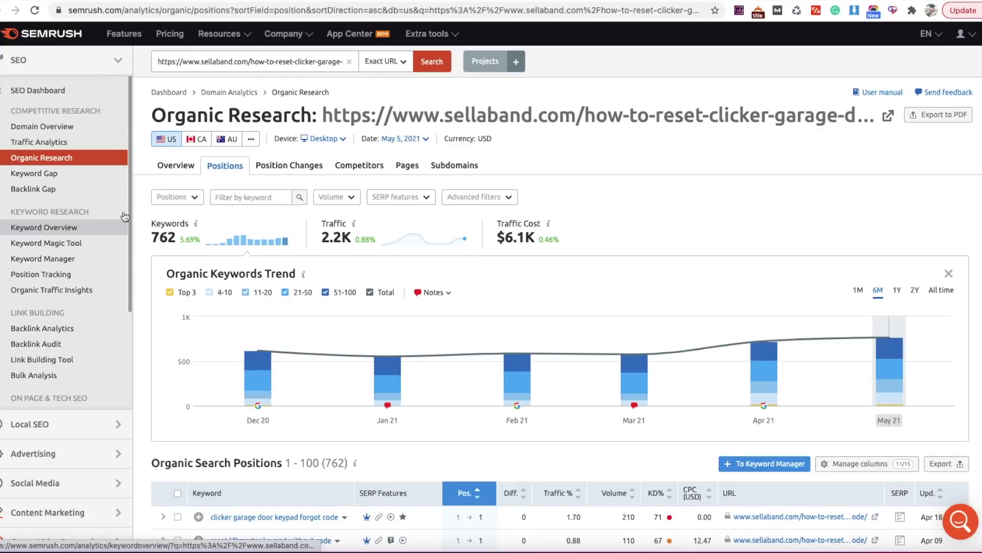
{"action": "left_click_drag", "start_coordinate": [286, 62], "coordinate": [153, 62]}
{"action": "left_click", "coordinate": [251, 58]}
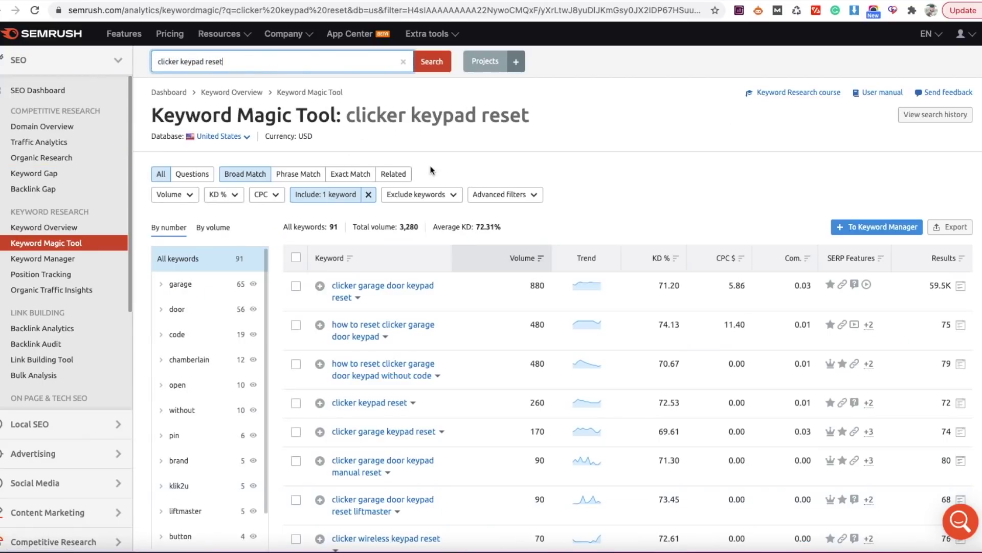
- Look through the broad-match keywords and keyword groups, checking their volume and difficulty
{"action": "scroll", "coordinate": [694, 179], "scroll_direction": "down", "scroll_amount": 2}
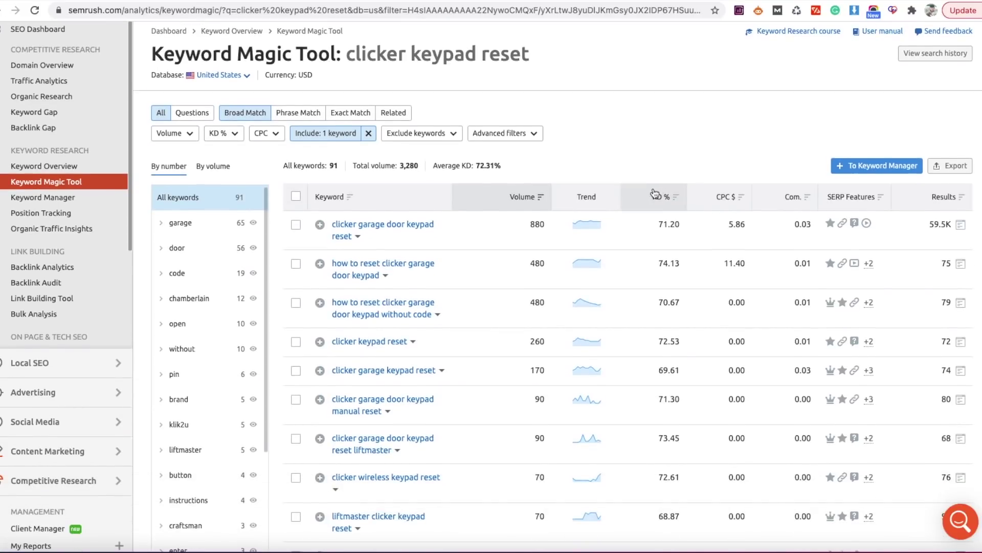
{"action": "scroll", "coordinate": [694, 178], "scroll_direction": "down", "scroll_amount": 2}
{"action": "scroll", "coordinate": [324, 239], "scroll_direction": "up", "scroll_amount": 4}
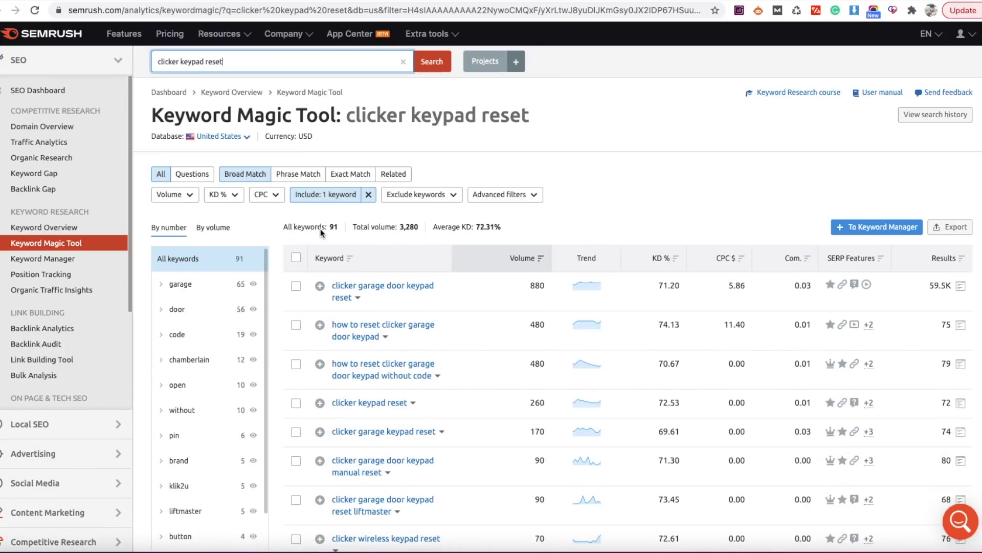
{"action": "scroll", "coordinate": [207, 251], "scroll_direction": "down", "scroll_amount": 1}
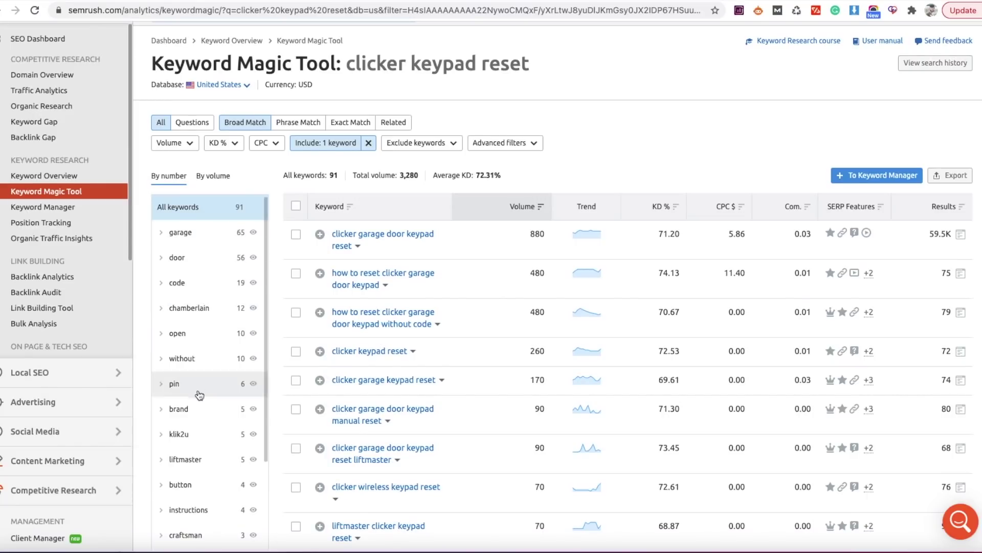
- Review the keywords in the "garage" group, and return to the list of all keywords
{"action": "left_click", "coordinate": [203, 237]}
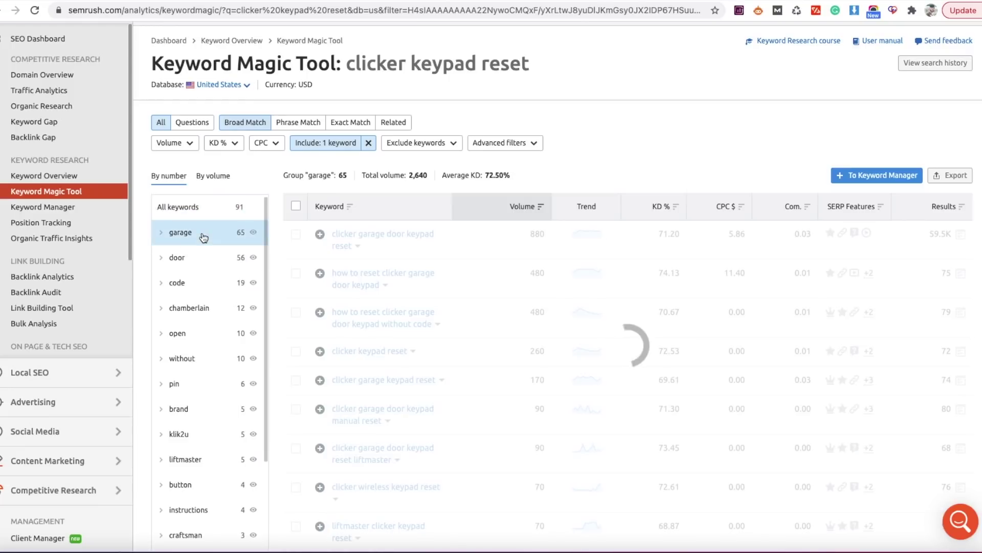
{"action": "scroll", "coordinate": [307, 368], "scroll_direction": "down", "scroll_amount": 1}
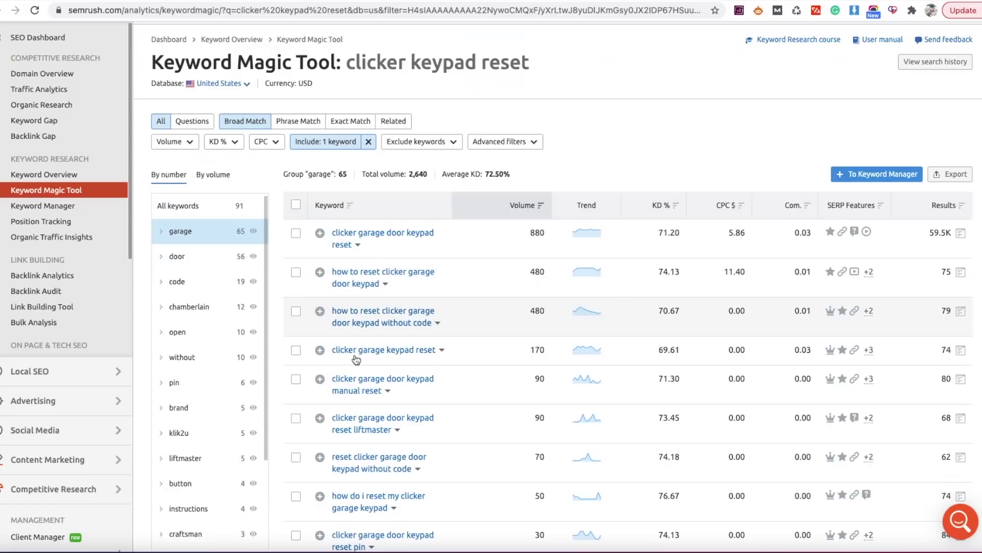
{"action": "scroll", "coordinate": [373, 398], "scroll_direction": "down", "scroll_amount": 7}
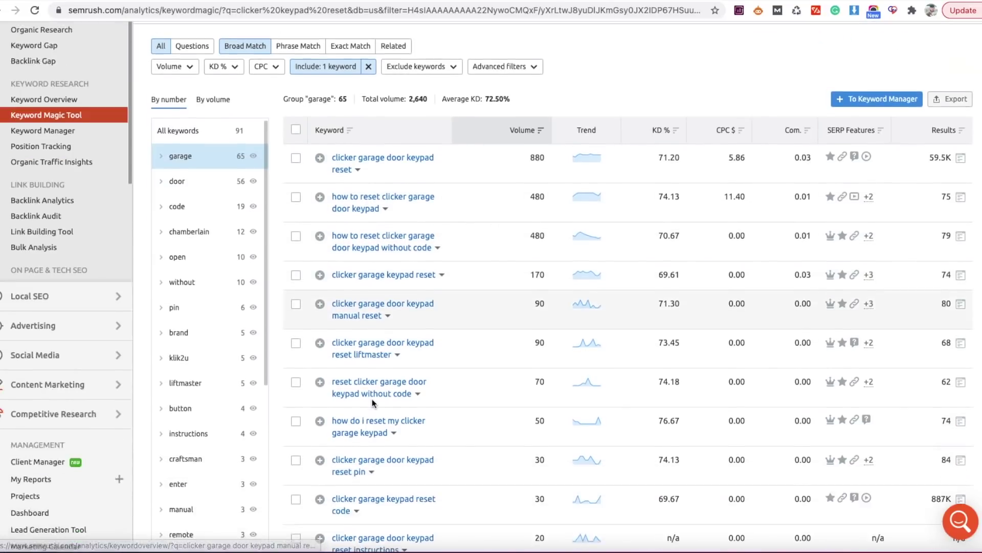
{"action": "scroll", "coordinate": [373, 398], "scroll_direction": "down", "scroll_amount": 4}
{"action": "scroll", "coordinate": [373, 399], "scroll_direction": "up", "scroll_amount": 12}
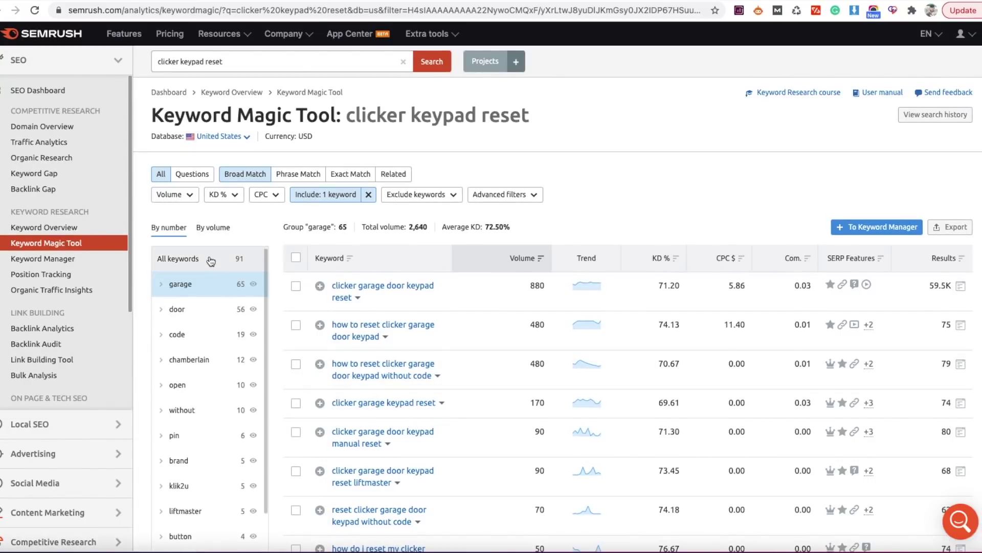
{"action": "left_click", "coordinate": [210, 262]}
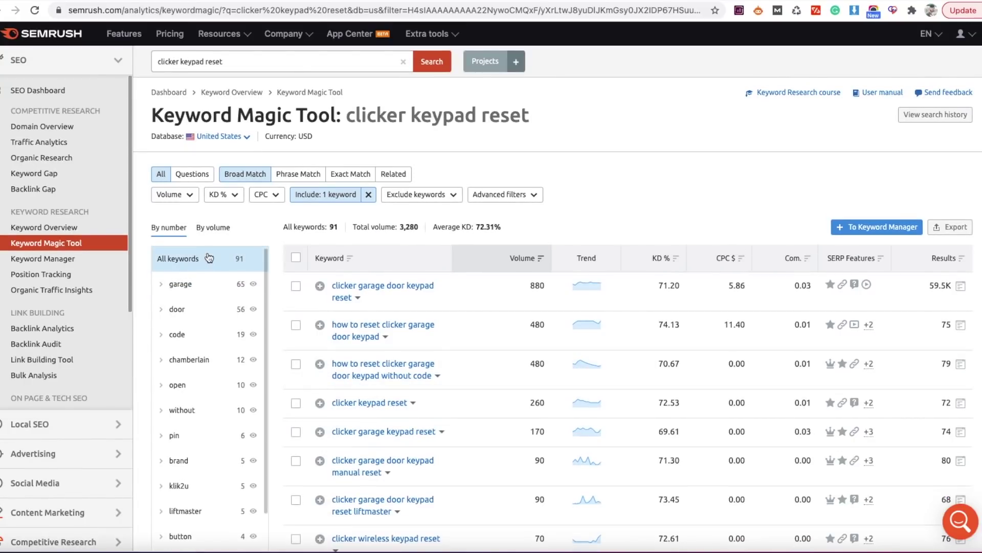
- Check the include-keywords filter and reapply it with "clicker" matching all keywords
{"action": "left_click", "coordinate": [317, 199]}
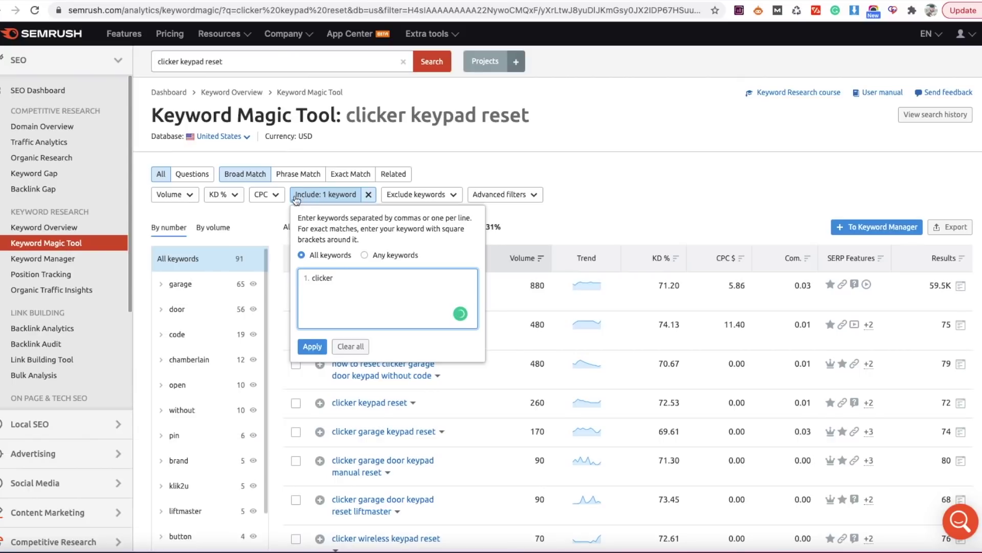
{"action": "left_click_drag", "start_coordinate": [354, 282], "coordinate": [290, 272]}
{"action": "left_click", "coordinate": [354, 285]}
{"action": "left_click_drag", "start_coordinate": [346, 280], "coordinate": [309, 282]}
{"action": "left_click", "coordinate": [314, 348]}
- Look through the filtered "clicker" keyword variations, comparing their search volumes and keyword difficulty
{"action": "scroll", "coordinate": [317, 358], "scroll_direction": "down", "scroll_amount": 2}
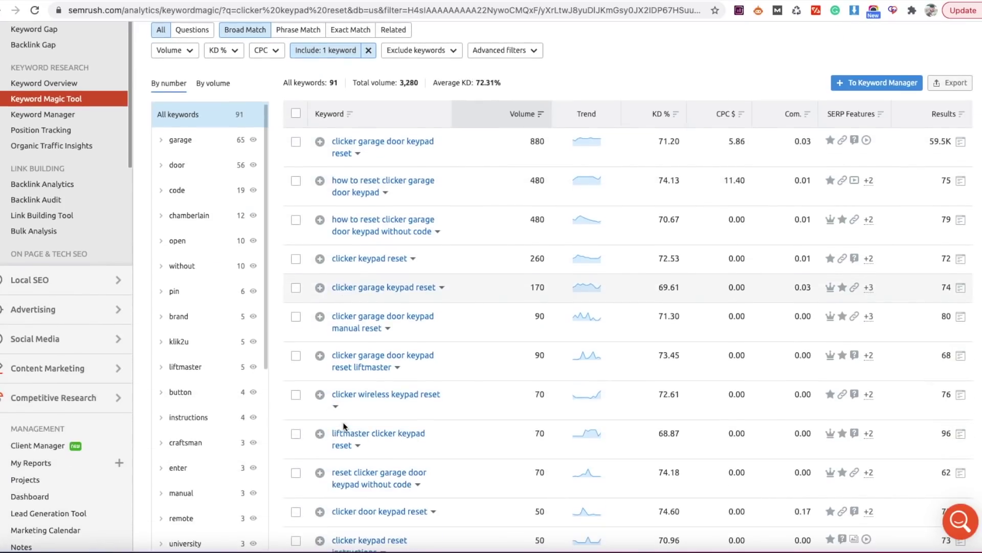
{"action": "scroll", "coordinate": [347, 456], "scroll_direction": "down", "scroll_amount": 3}
{"action": "scroll", "coordinate": [344, 453], "scroll_direction": "down", "scroll_amount": 2}
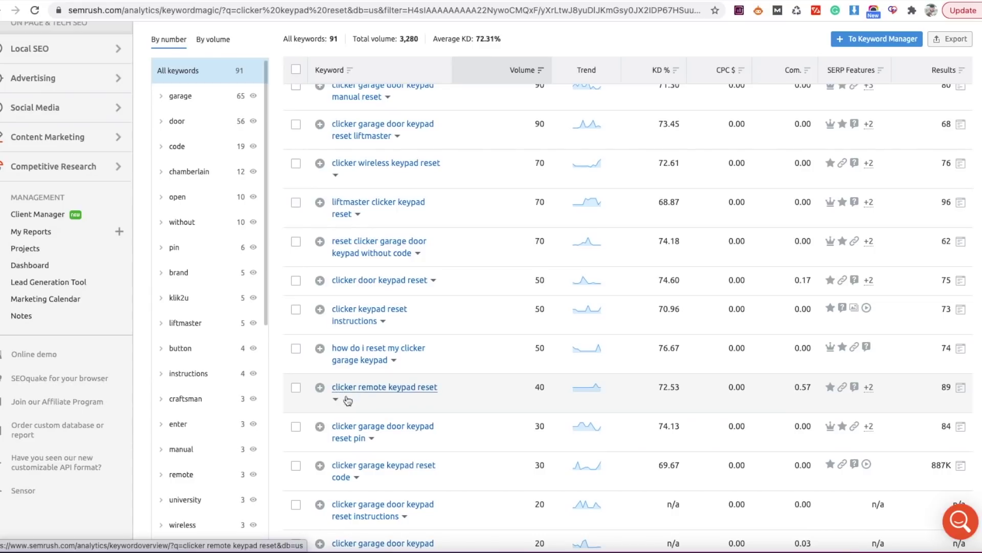
{"action": "scroll", "coordinate": [375, 468], "scroll_direction": "down", "scroll_amount": 3}
{"action": "scroll", "coordinate": [375, 468], "scroll_direction": "up", "scroll_amount": 12}
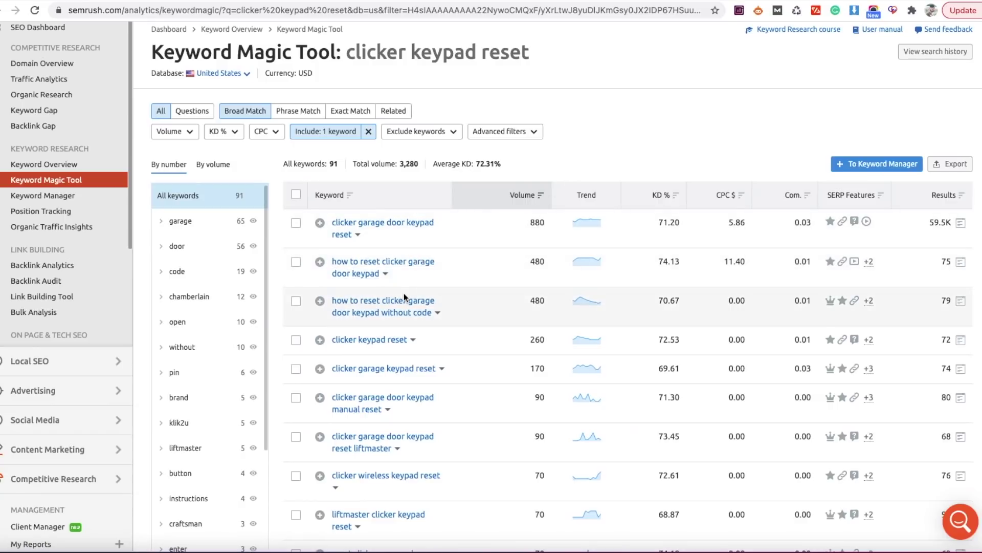
{"action": "scroll", "coordinate": [404, 295], "scroll_direction": "up", "scroll_amount": 1}
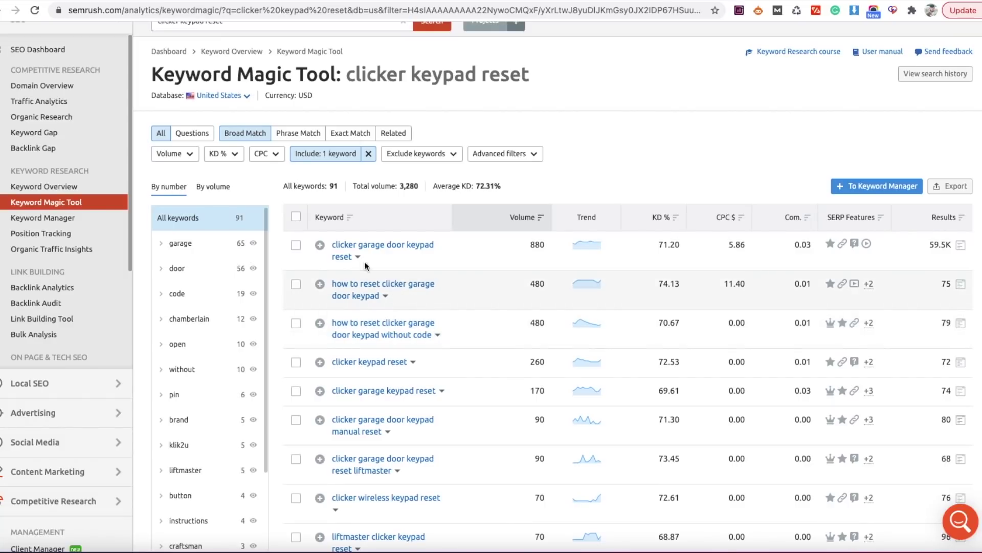
{"action": "scroll", "coordinate": [373, 394], "scroll_direction": "up", "scroll_amount": 2}
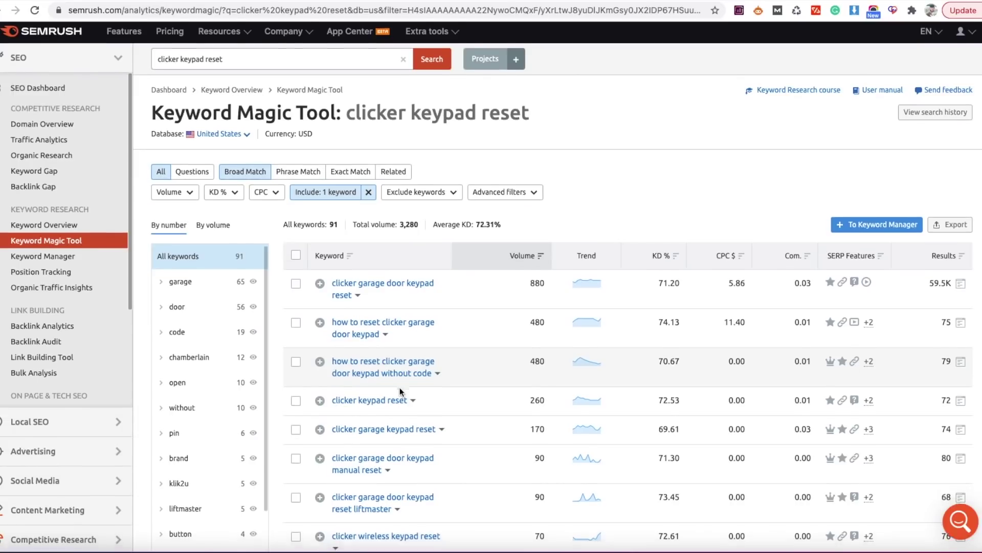
{"action": "scroll", "coordinate": [401, 388], "scroll_direction": "down", "scroll_amount": 5}
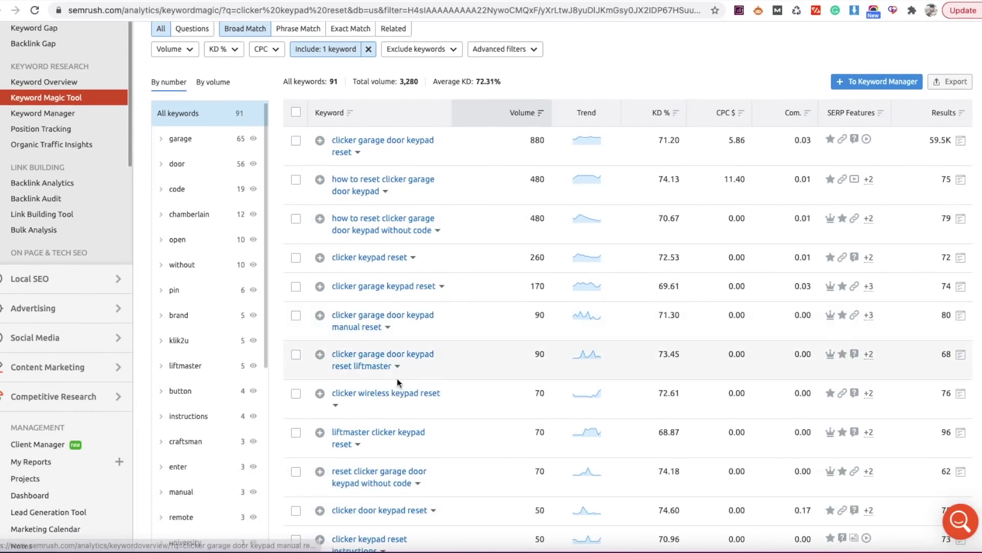
{"action": "scroll", "coordinate": [398, 381], "scroll_direction": "up", "scroll_amount": 5}
- In Keyword Manager, add five United States keywords manually, including "clicker keypad reset" and "clicker garage door keypad forgot code", and review their metrics
{"action": "left_click", "coordinate": [43, 259]}
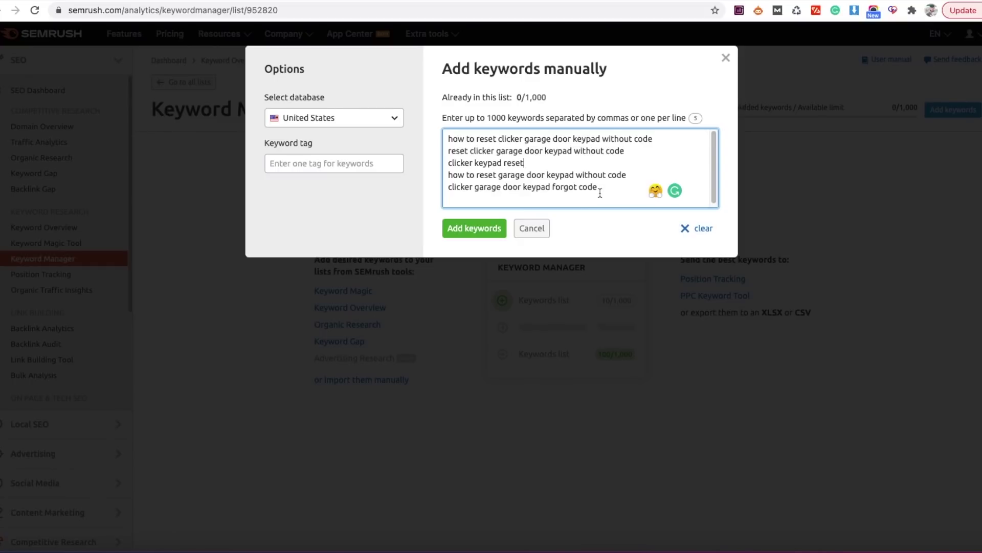
{"action": "left_click_drag", "start_coordinate": [609, 190], "coordinate": [451, 129]}
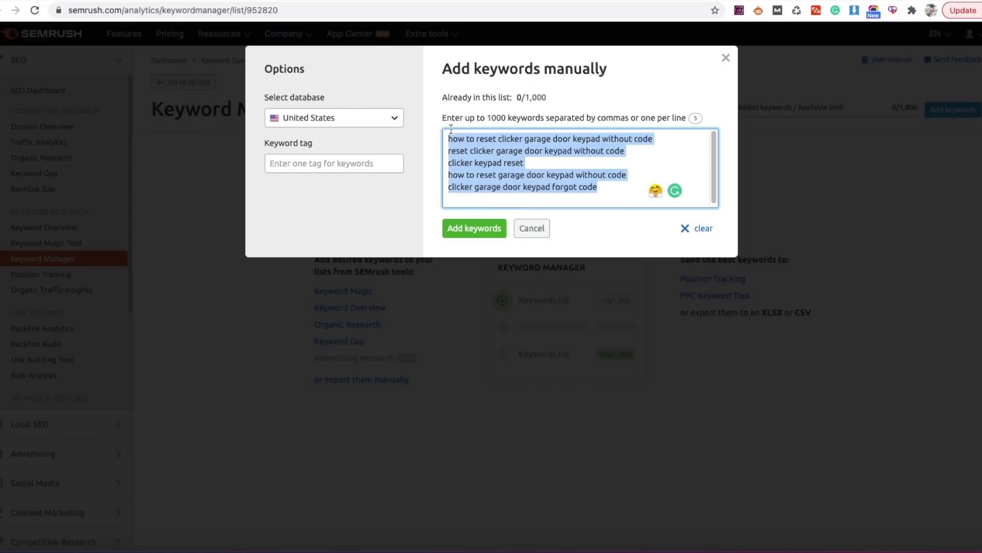
{"action": "left_click_drag", "start_coordinate": [605, 188], "coordinate": [444, 132]}
{"action": "left_click", "coordinate": [606, 192]}
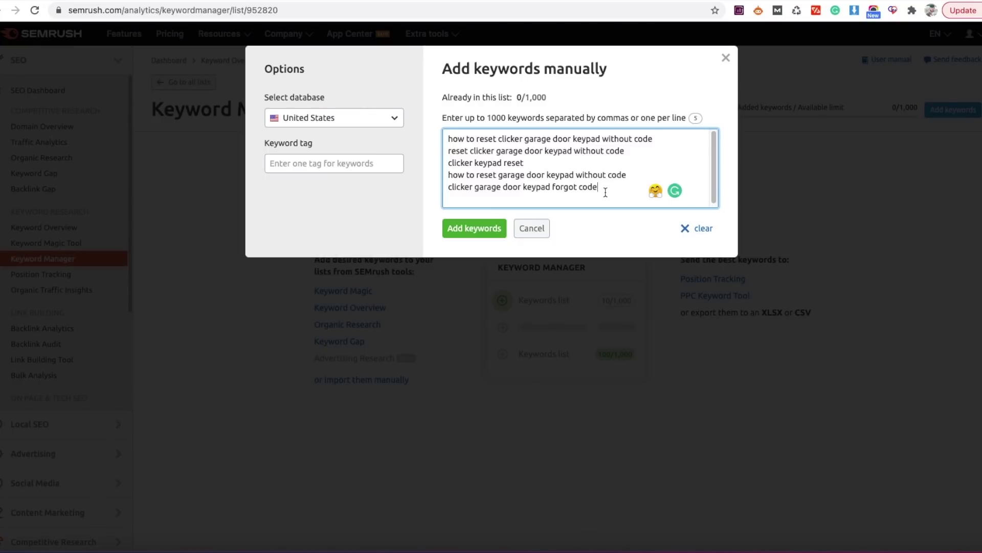
{"action": "left_click", "coordinate": [474, 228]}
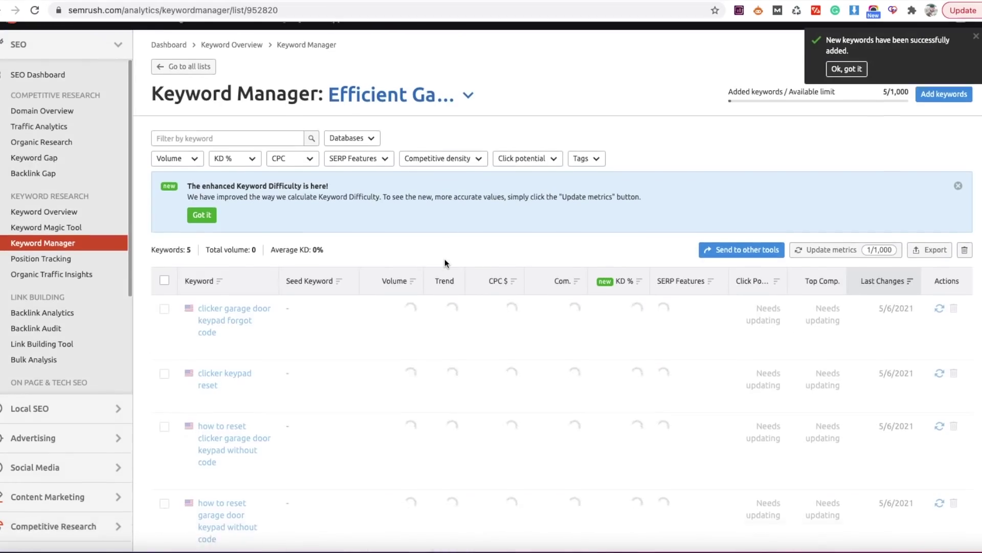
{"action": "scroll", "coordinate": [444, 256], "scroll_direction": "down", "scroll_amount": 3}
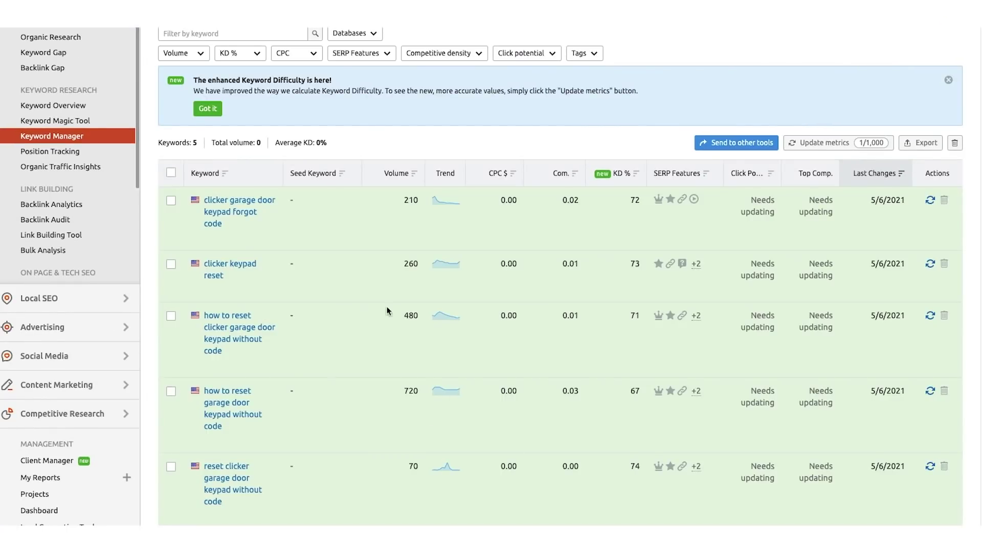
{"action": "scroll", "coordinate": [354, 216], "scroll_direction": "down", "scroll_amount": 1}
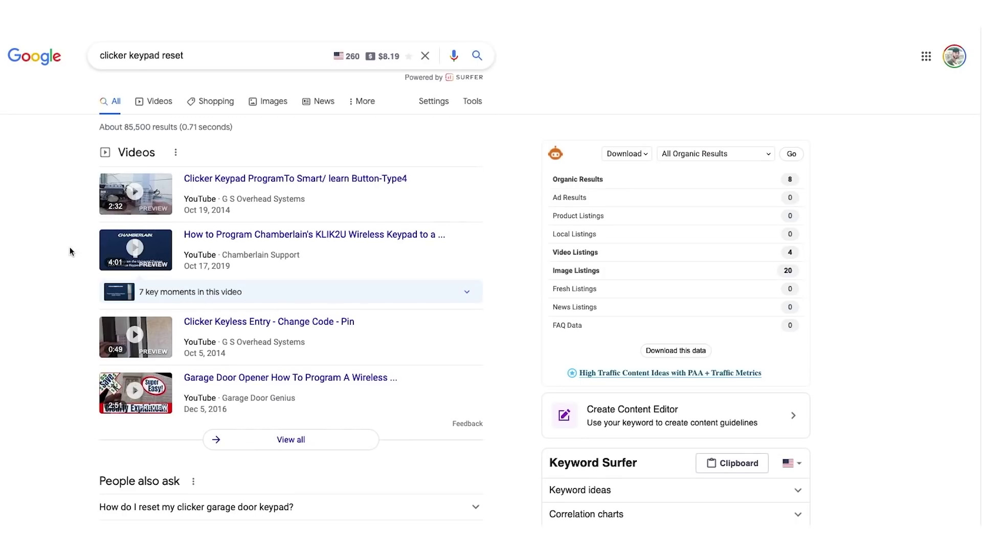
- Switch to the Google results for "clicker keypad reset" and examine which sites and page titles rank organically
{"action": "scroll", "coordinate": [49, 330], "scroll_direction": "down", "scroll_amount": 8}
{"action": "scroll", "coordinate": [54, 333], "scroll_direction": "down", "scroll_amount": 7}
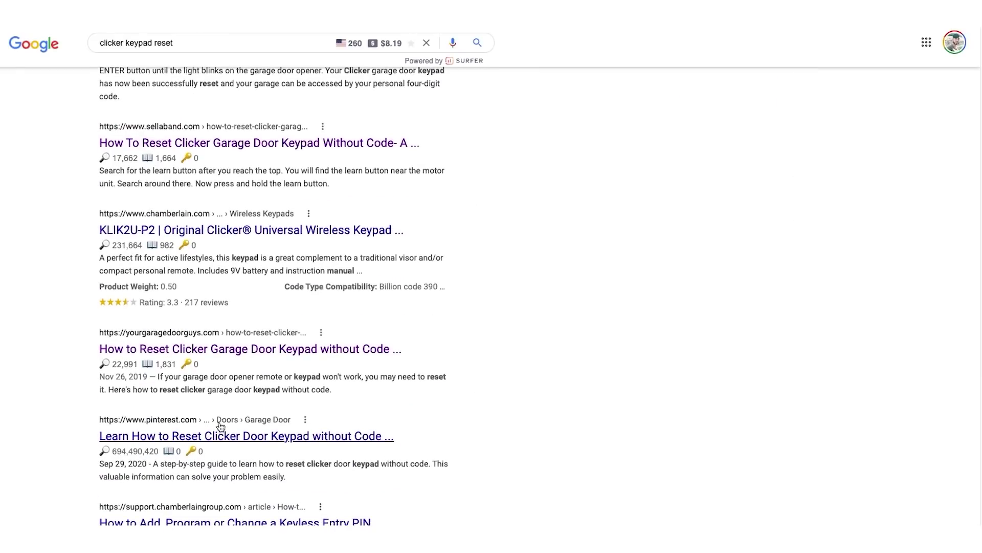
{"action": "scroll", "coordinate": [220, 432], "scroll_direction": "down", "scroll_amount": 1}
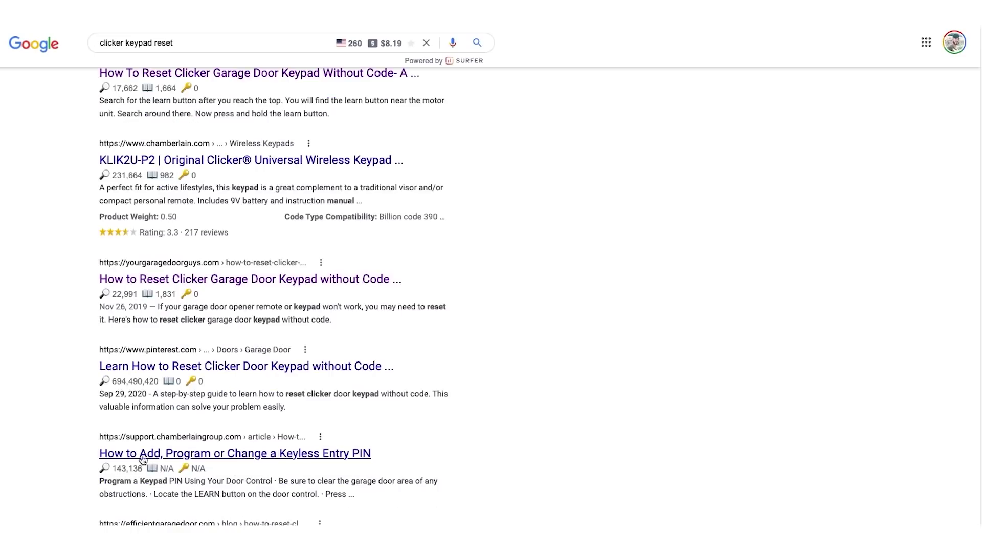
{"action": "scroll", "coordinate": [127, 463], "scroll_direction": "up", "scroll_amount": 1}
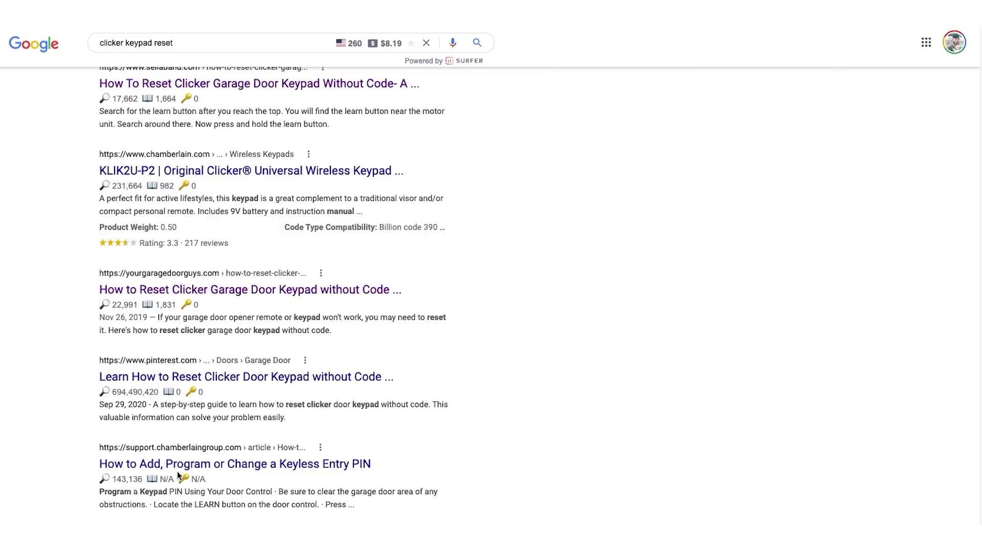
{"action": "scroll", "coordinate": [232, 448], "scroll_direction": "up", "scroll_amount": 5}
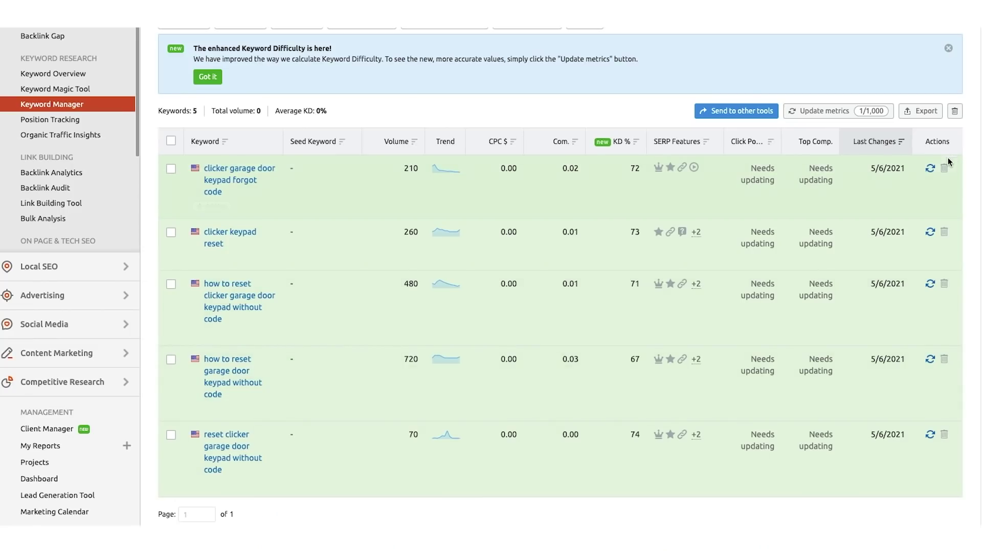
- Back in Semrush Keyword Manager, update the metrics of all five keywords in the list
{"action": "left_click", "coordinate": [930, 169]}
{"action": "left_click", "coordinate": [931, 234]}
{"action": "left_click", "coordinate": [932, 286]}
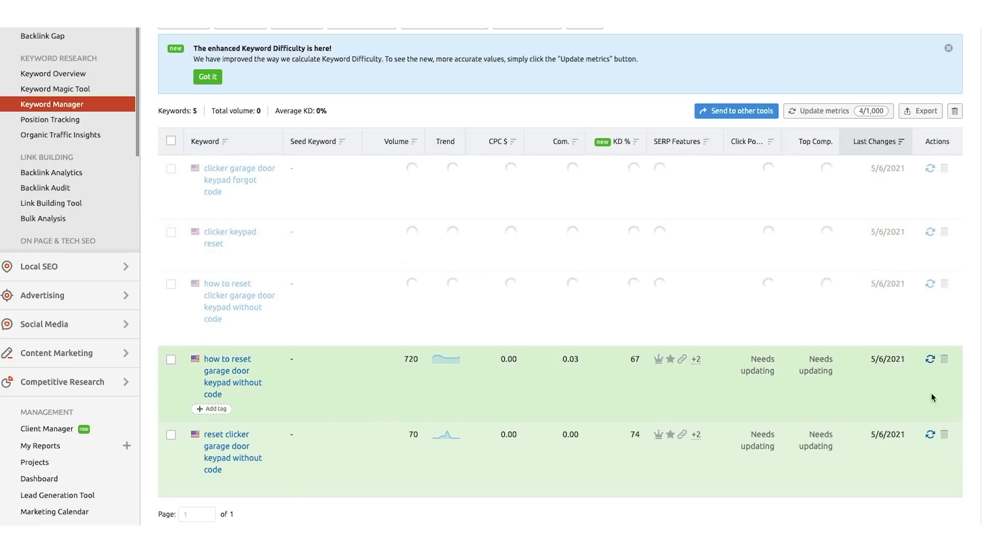
{"action": "left_click", "coordinate": [930, 358]}
{"action": "left_click", "coordinate": [930, 434]}
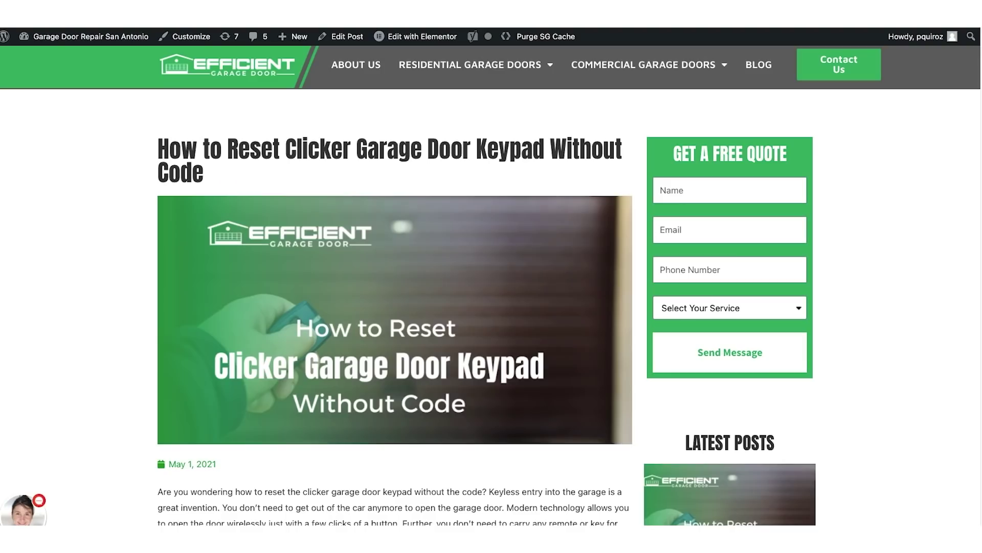
- Switch to the Efficient Garage Door blog post and examine its title wording and overall article structure
{"action": "scroll", "coordinate": [118, 181], "scroll_direction": "down", "scroll_amount": 1}
{"action": "scroll", "coordinate": [134, 196], "scroll_direction": "up", "scroll_amount": 1}
{"action": "left_click_drag", "start_coordinate": [159, 145], "coordinate": [266, 166]}
{"action": "left_click", "coordinate": [266, 166]}
{"action": "left_click_drag", "start_coordinate": [159, 145], "coordinate": [233, 187]}
{"action": "left_click", "coordinate": [233, 184]}
{"action": "scroll", "coordinate": [235, 176], "scroll_direction": "down", "scroll_amount": 6}
{"action": "scroll", "coordinate": [235, 192], "scroll_direction": "down", "scroll_amount": 15}
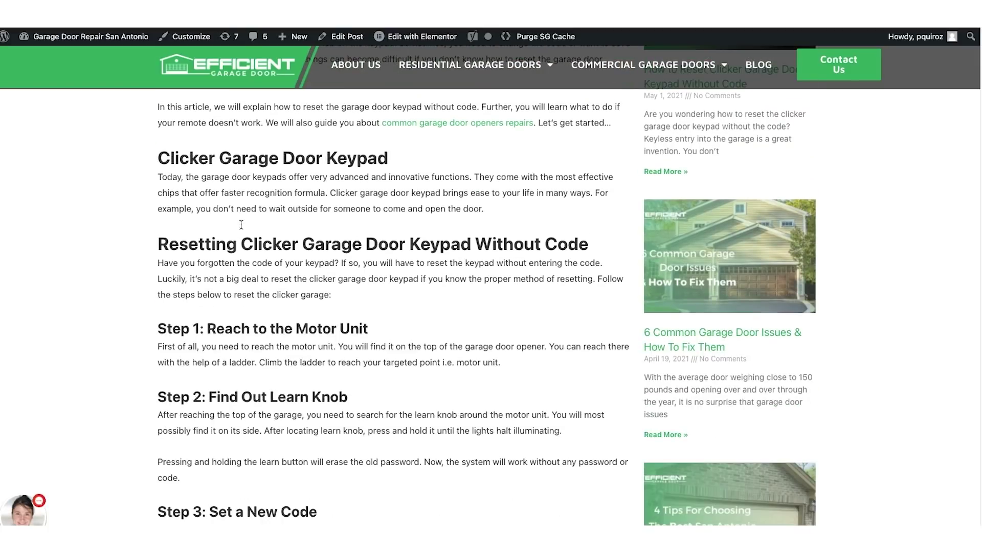
{"action": "scroll", "coordinate": [243, 223], "scroll_direction": "down", "scroll_amount": 9}
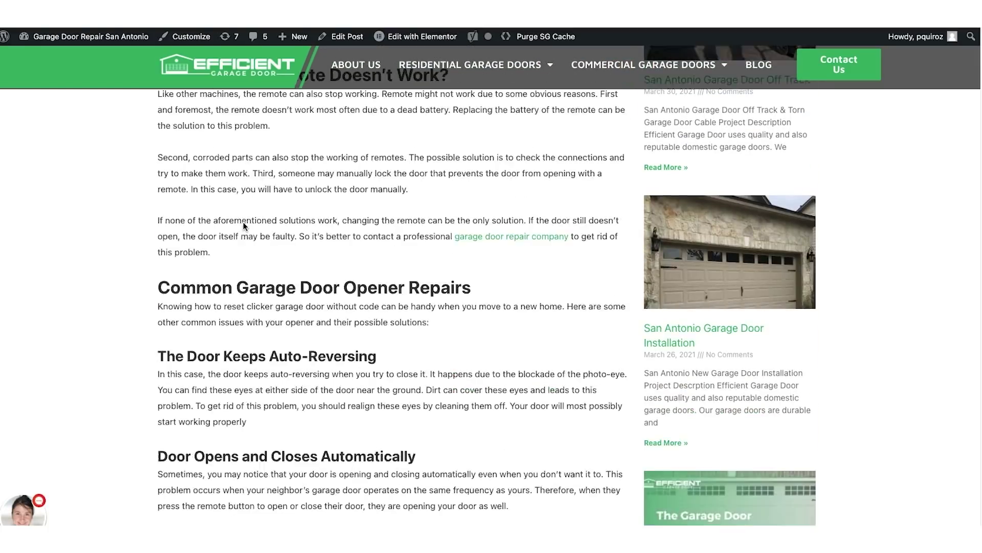
{"action": "scroll", "coordinate": [244, 221], "scroll_direction": "up", "scroll_amount": 15}
{"action": "scroll", "coordinate": [244, 223], "scroll_direction": "up", "scroll_amount": 7}
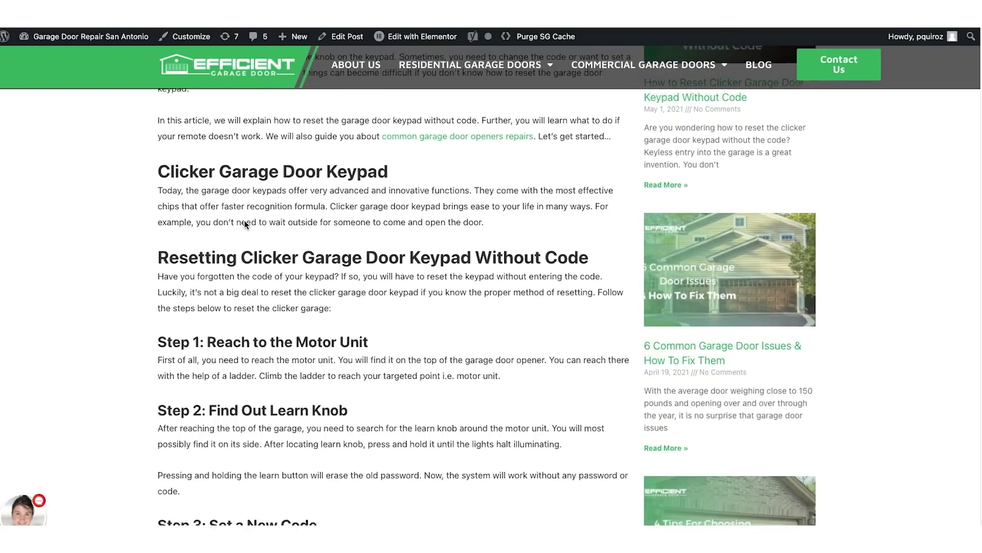
- Examine the blog post's keyword headings, the numbered reset steps, and the sections on opener repairs and professional help
{"action": "left_click_drag", "start_coordinate": [159, 257], "coordinate": [425, 274]}
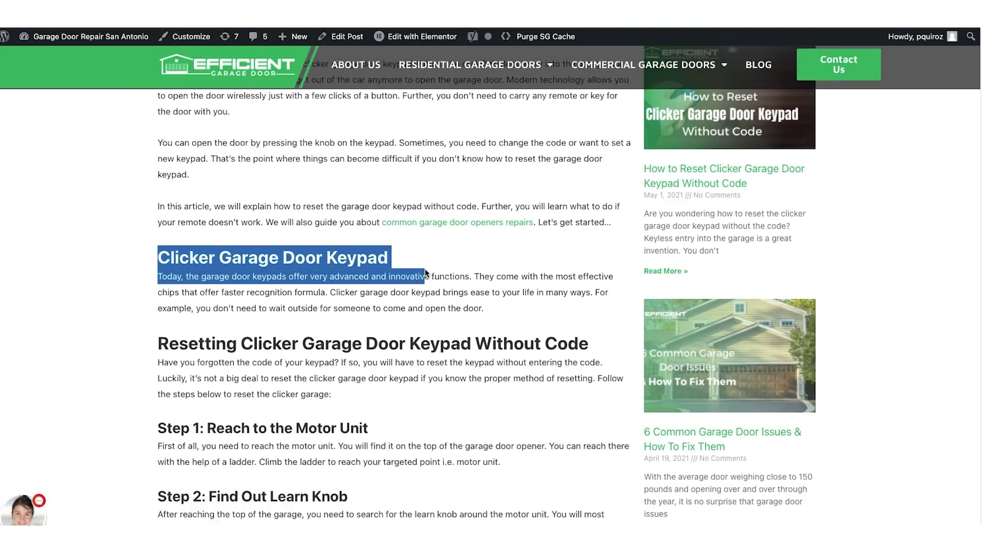
{"action": "double_click", "coordinate": [351, 259]}
{"action": "triple_click", "coordinate": [326, 339]}
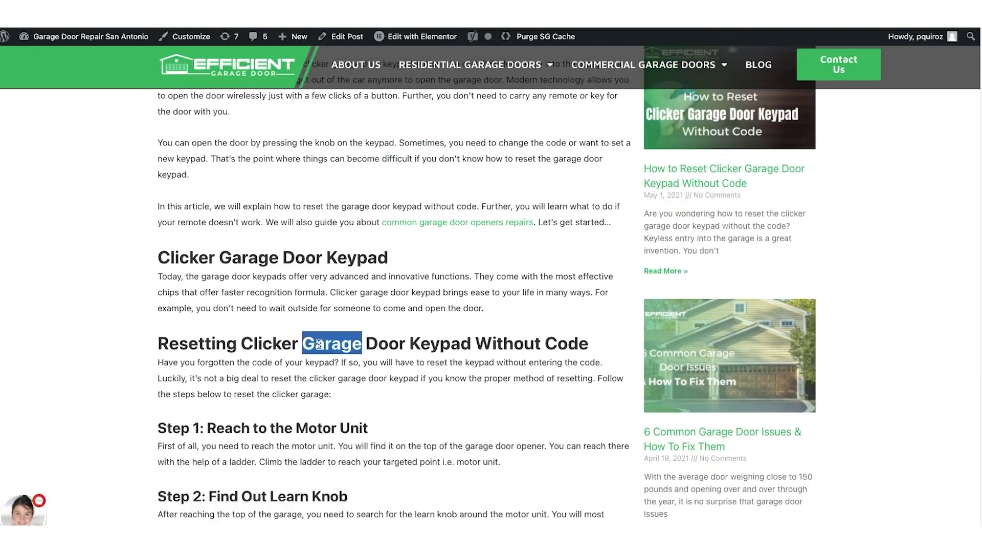
{"action": "scroll", "coordinate": [317, 337], "scroll_direction": "down", "scroll_amount": 4}
{"action": "left_click_drag", "start_coordinate": [163, 229], "coordinate": [375, 231]}
{"action": "left_click_drag", "start_coordinate": [361, 302], "coordinate": [157, 302]}
{"action": "left_click_drag", "start_coordinate": [323, 409], "coordinate": [157, 409]}
{"action": "scroll", "coordinate": [233, 361], "scroll_direction": "down", "scroll_amount": 3}
{"action": "left_click", "coordinate": [228, 336]}
{"action": "scroll", "coordinate": [231, 374], "scroll_direction": "down", "scroll_amount": 4}
{"action": "scroll", "coordinate": [232, 374], "scroll_direction": "down", "scroll_amount": 5}
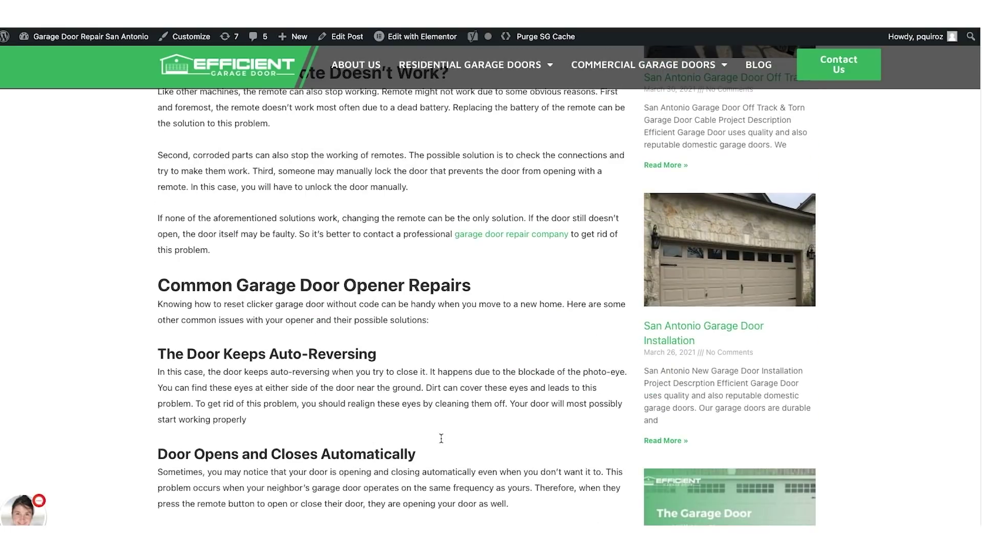
{"action": "scroll", "coordinate": [300, 405], "scroll_direction": "down", "scroll_amount": 3}
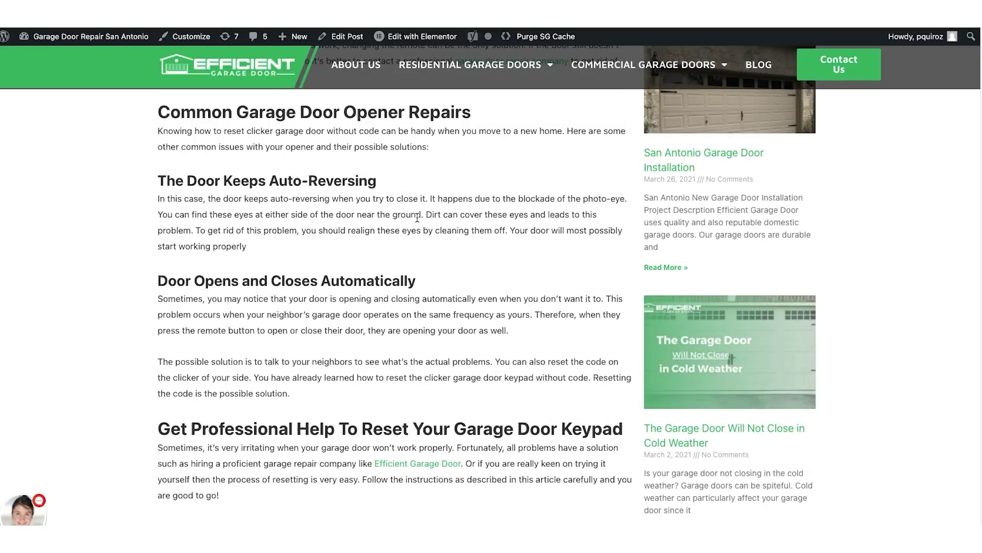
{"action": "scroll", "coordinate": [427, 301], "scroll_direction": "up", "scroll_amount": 3}
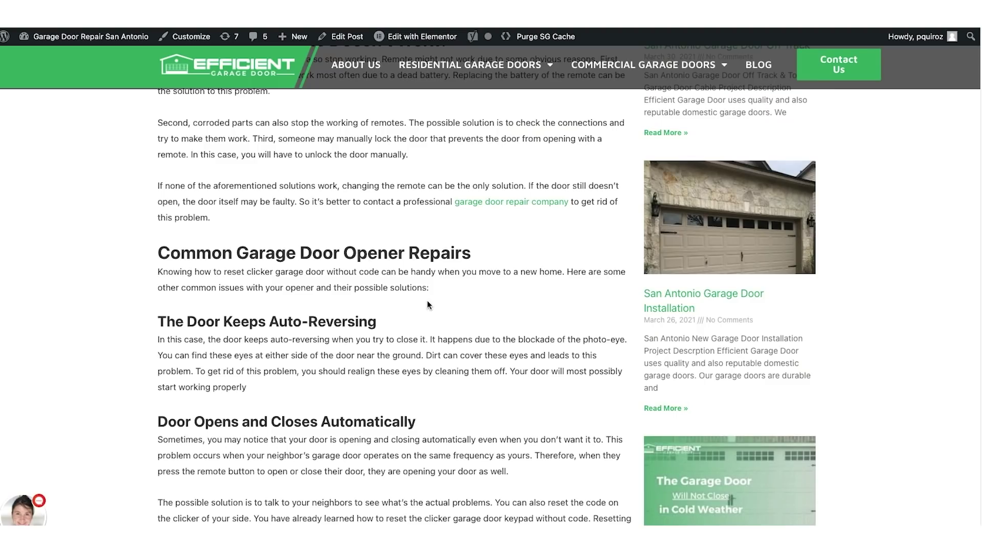
{"action": "scroll", "coordinate": [427, 302], "scroll_direction": "up", "scroll_amount": 10}
{"action": "scroll", "coordinate": [428, 300], "scroll_direction": "up", "scroll_amount": 10}
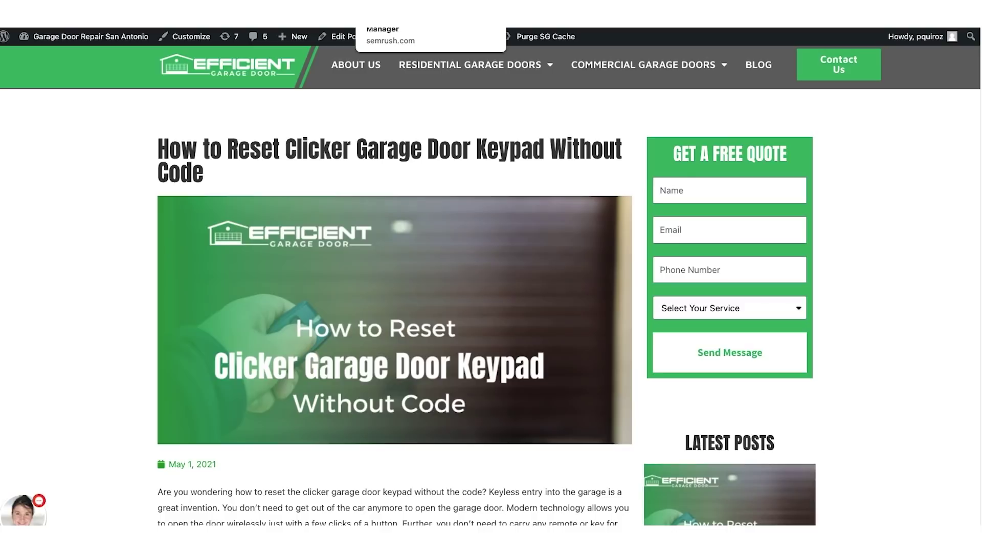
- Return to Semrush Keyword Manager and compare the refreshed keyword difficulty values with the search volumes
{"action": "left_click", "coordinate": [409, 15]}
{"action": "scroll", "coordinate": [552, 274], "scroll_direction": "up", "scroll_amount": 1}
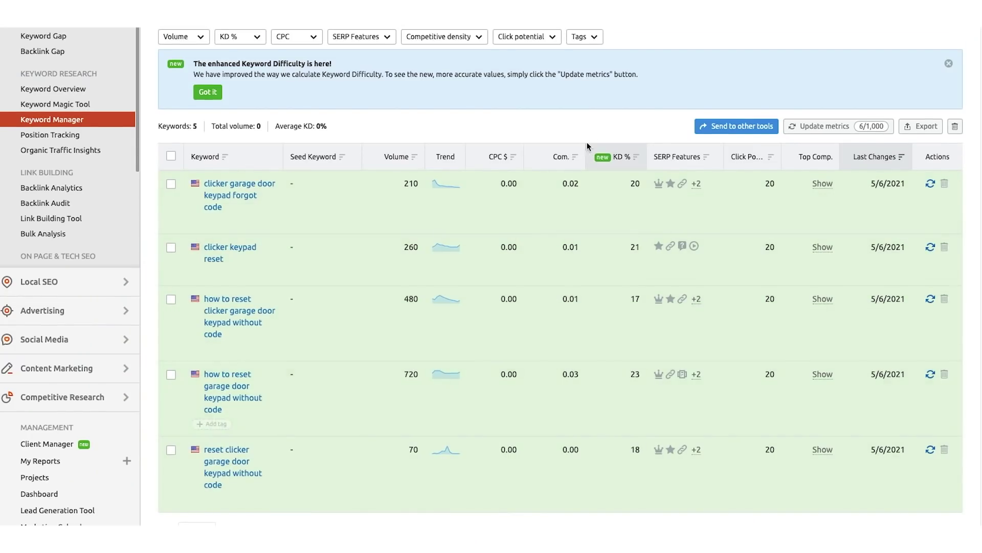
{"action": "mouse_move", "coordinate": [623, 162]}
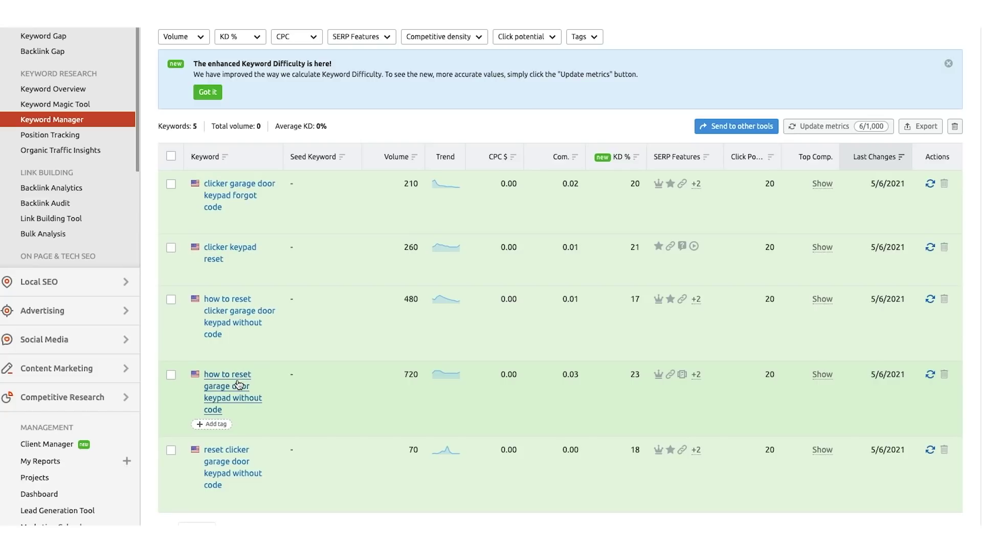
- Check the search volumes of the two "how to reset" garage door keypad keywords in the Keyword Manager list
{"action": "left_click_drag", "start_coordinate": [418, 378], "coordinate": [411, 374]}
{"action": "left_click", "coordinate": [403, 376]}
{"action": "left_click_drag", "start_coordinate": [407, 296], "coordinate": [418, 308]}
{"action": "left_click", "coordinate": [418, 308]}
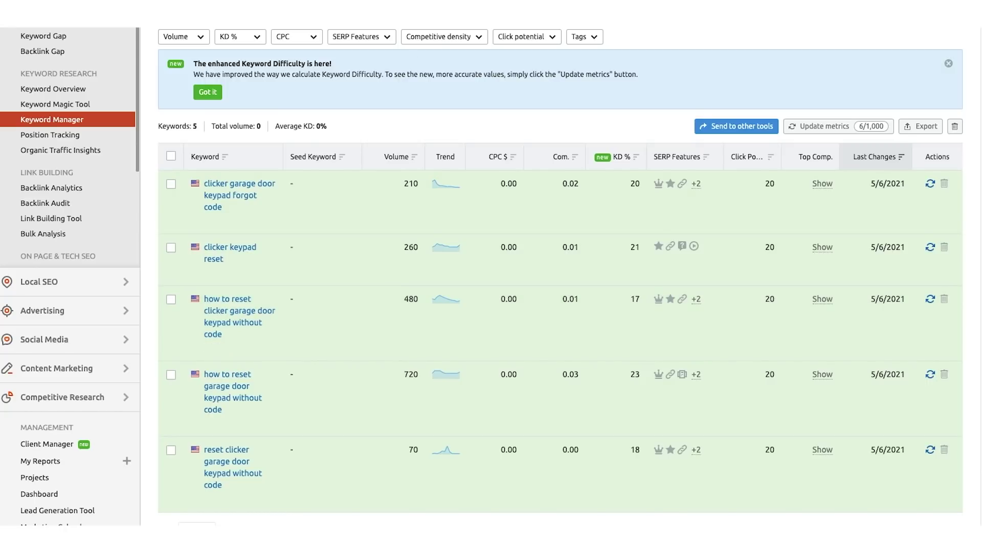
- Switch to the Efficient Garage Door blog post and review its sections from the title down to the professional help section
{"action": "left_click", "coordinate": [512, 12]}
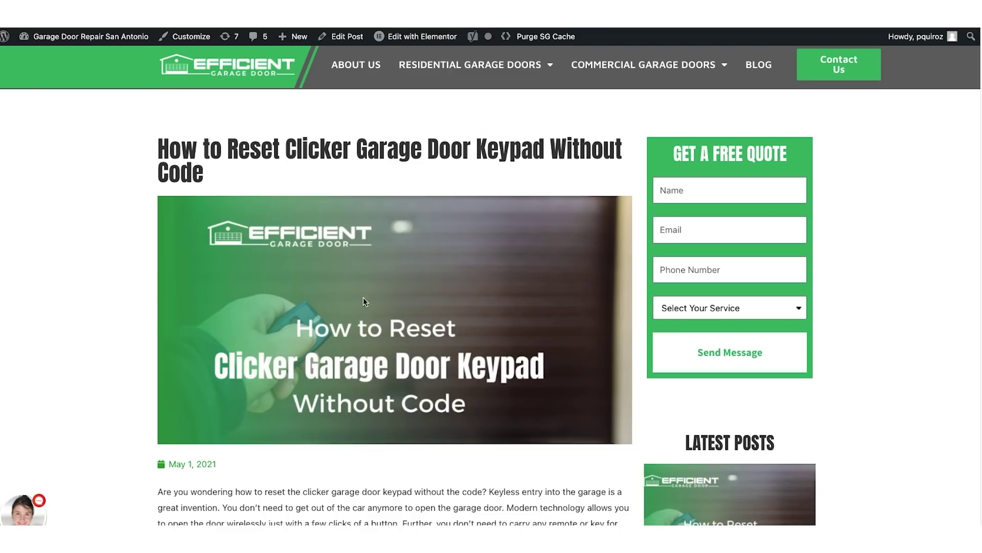
{"action": "scroll", "coordinate": [341, 398], "scroll_direction": "down", "scroll_amount": 15}
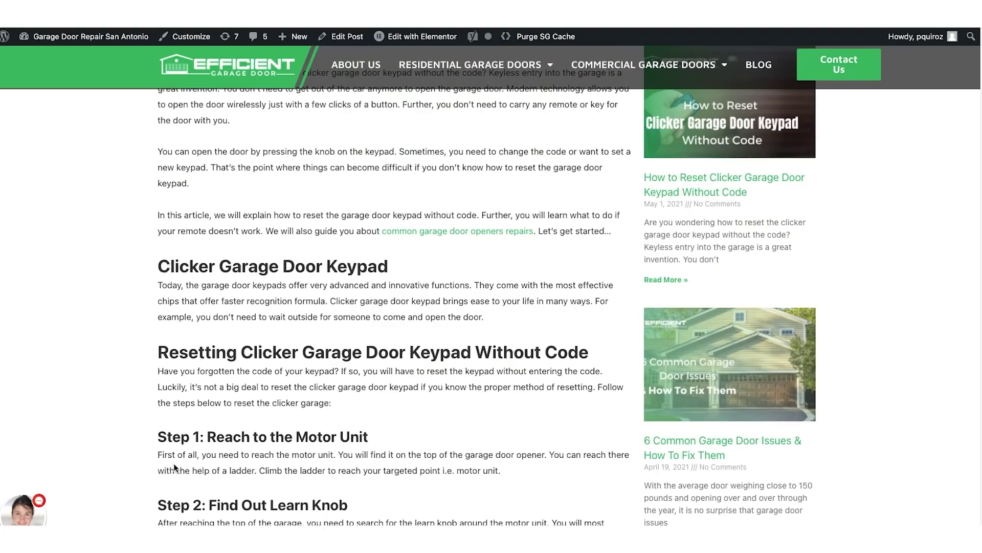
{"action": "scroll", "coordinate": [255, 374], "scroll_direction": "down", "scroll_amount": 10}
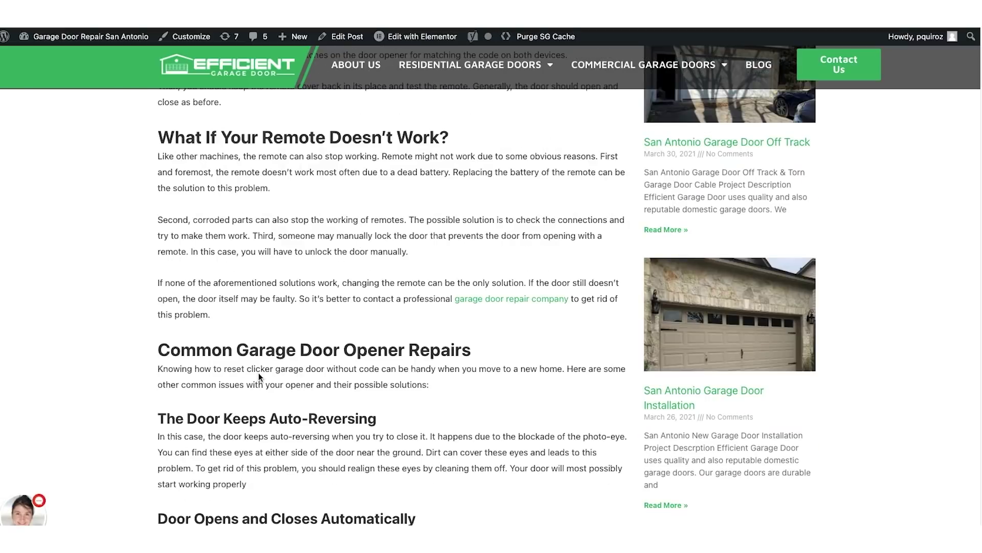
{"action": "scroll", "coordinate": [261, 374], "scroll_direction": "down", "scroll_amount": 3}
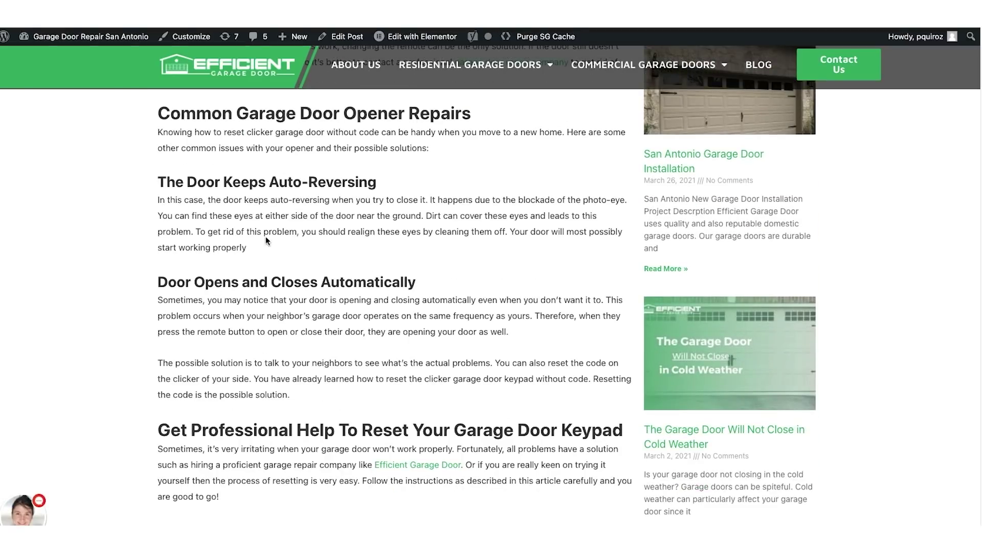
{"action": "scroll", "coordinate": [264, 307], "scroll_direction": "up", "scroll_amount": 15}
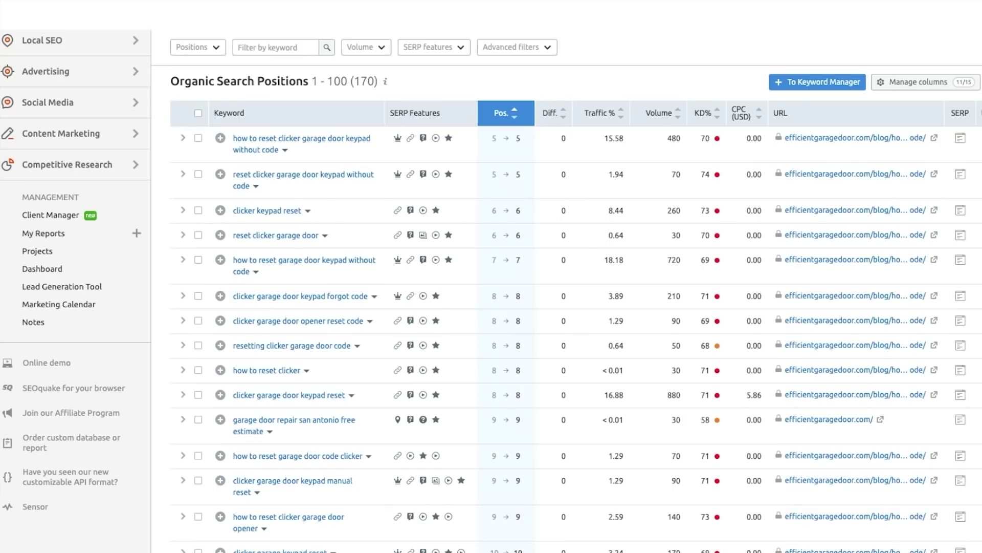
- Switch to Semrush Organic Research for efficientgaragedoor.com and examine the organic keywords trend and search positions
{"action": "scroll", "coordinate": [616, 252], "scroll_direction": "up", "scroll_amount": 8}
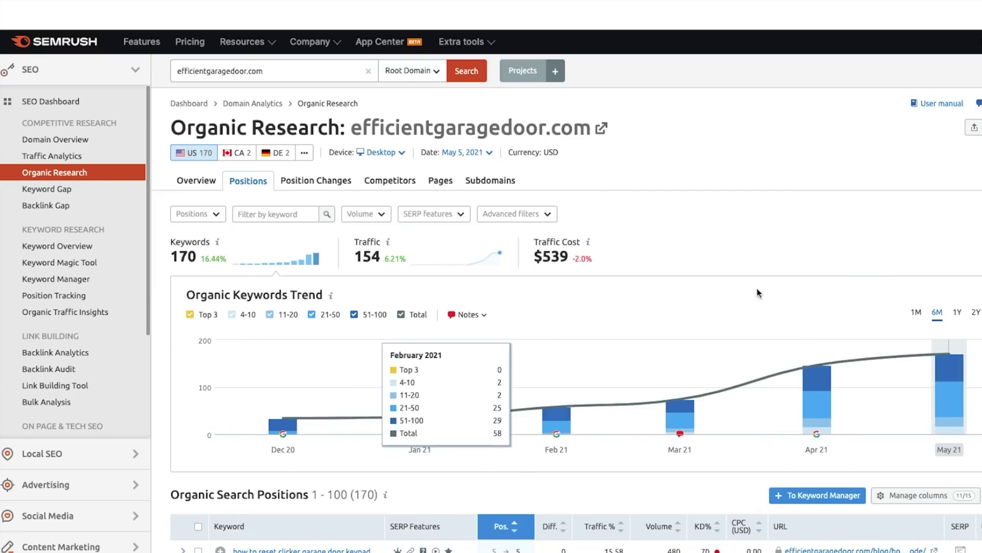
{"action": "scroll", "coordinate": [665, 384], "scroll_direction": "down", "scroll_amount": 1}
{"action": "scroll", "coordinate": [509, 284], "scroll_direction": "down", "scroll_amount": 5}
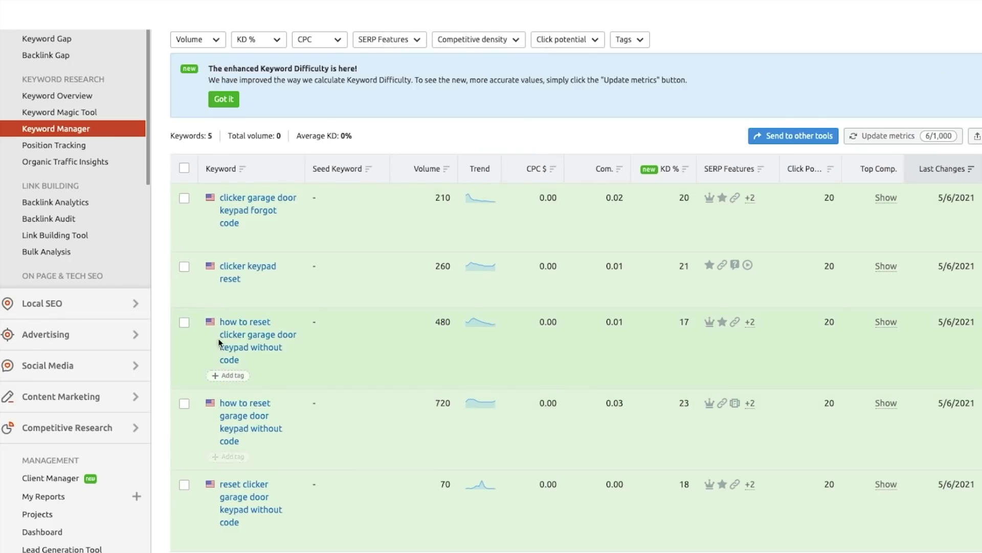
- Compare the keyword difficulty of "how to reset clicker garage door keypad without code" between Keyword Manager and Organic Research
{"action": "left_click_drag", "start_coordinate": [220, 321], "coordinate": [258, 360]}
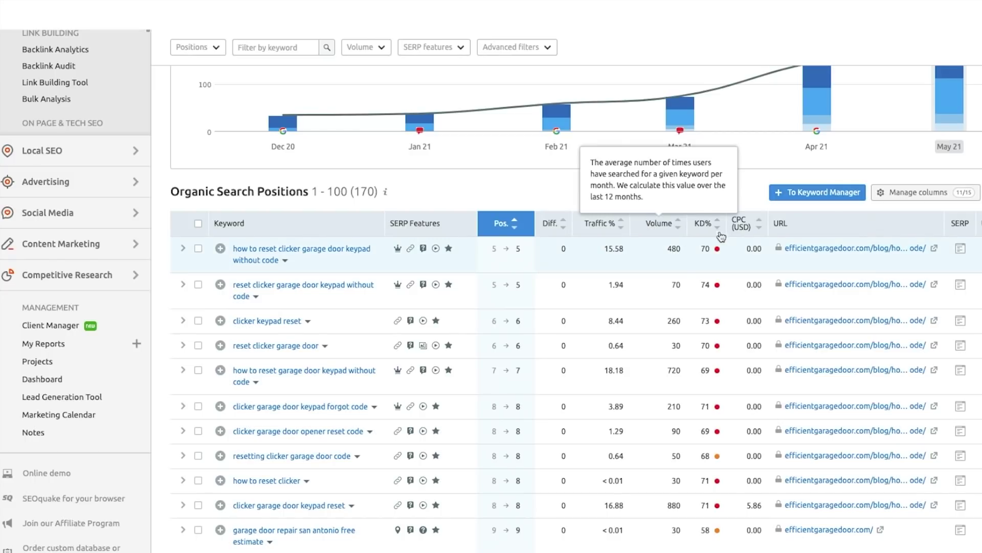
{"action": "mouse_move", "coordinate": [707, 225]}
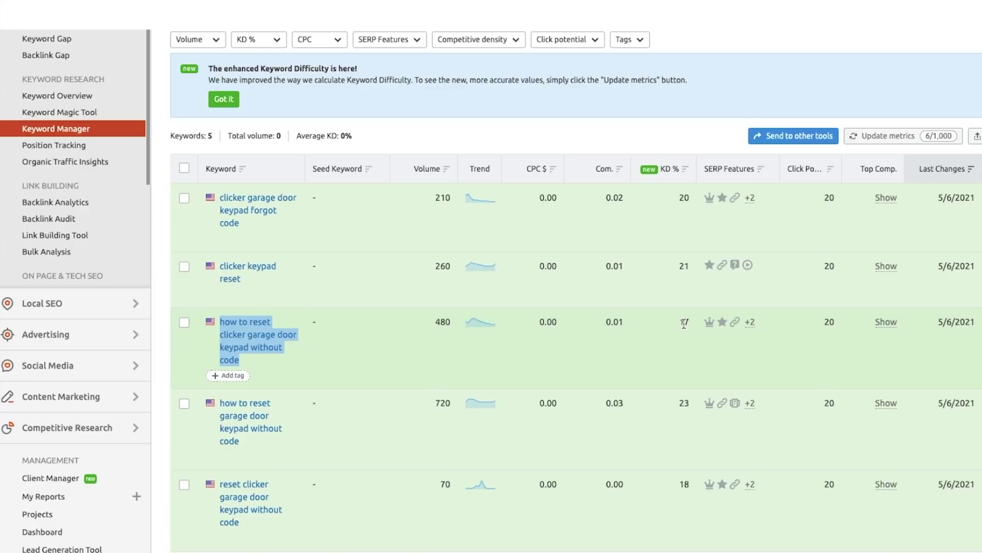
{"action": "left_click_drag", "start_coordinate": [679, 322], "coordinate": [704, 328]}
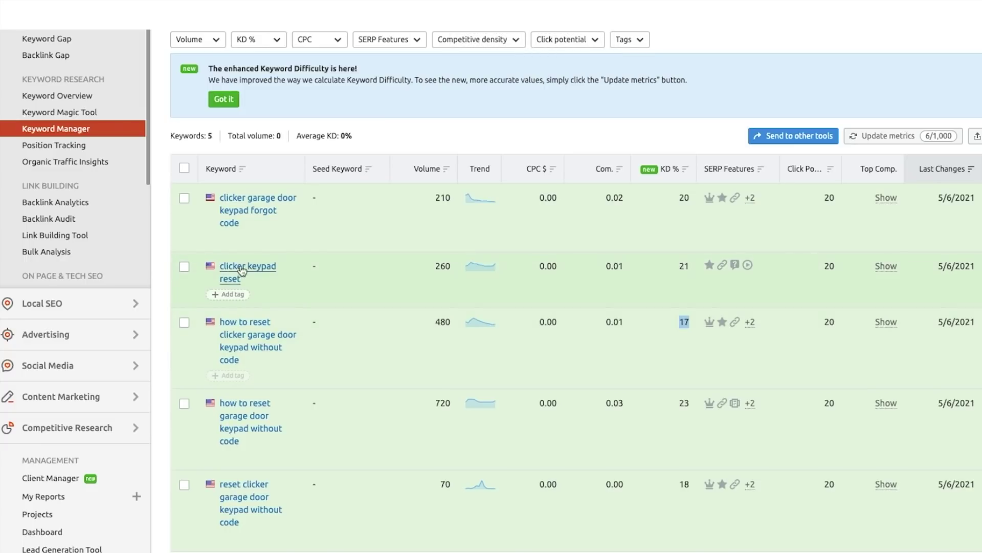
- Check the ranking position of "clicker keypad reset" in Organic Research and compare its keyword difficulty with the Keyword Manager value
{"action": "left_click_drag", "start_coordinate": [219, 264], "coordinate": [259, 282]}
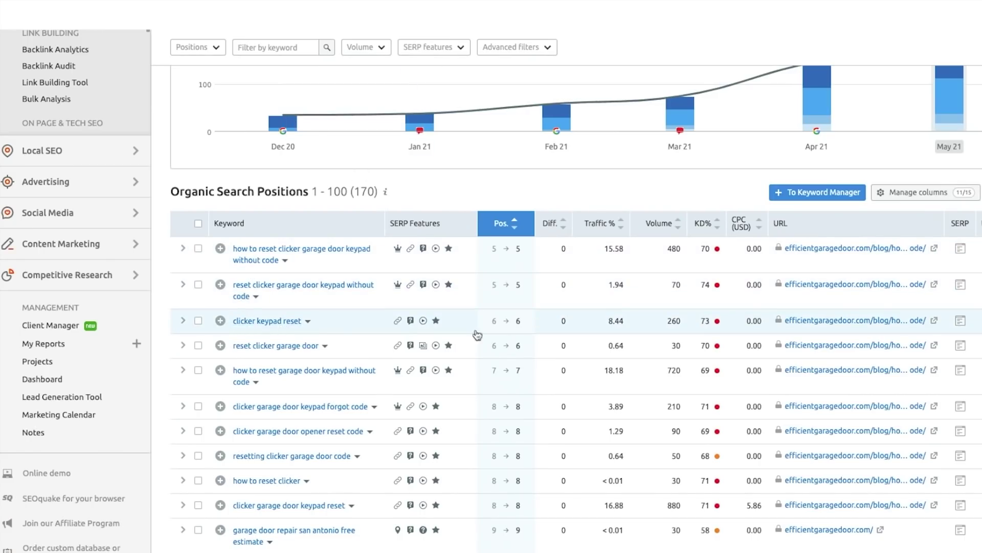
{"action": "left_click_drag", "start_coordinate": [474, 324], "coordinate": [527, 332]}
{"action": "left_click", "coordinate": [669, 321]}
{"action": "mouse_move", "coordinate": [709, 324]}
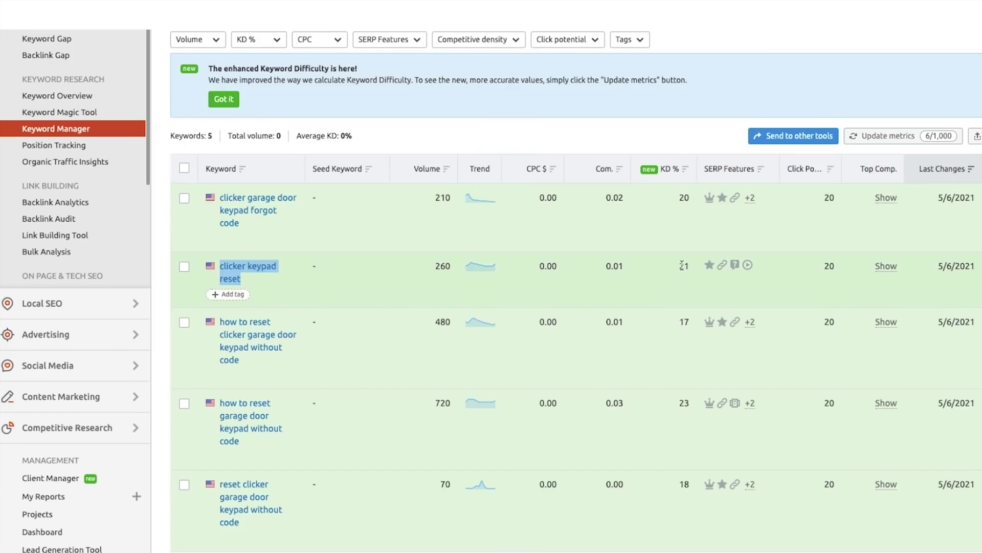
{"action": "left_click", "coordinate": [682, 265]}
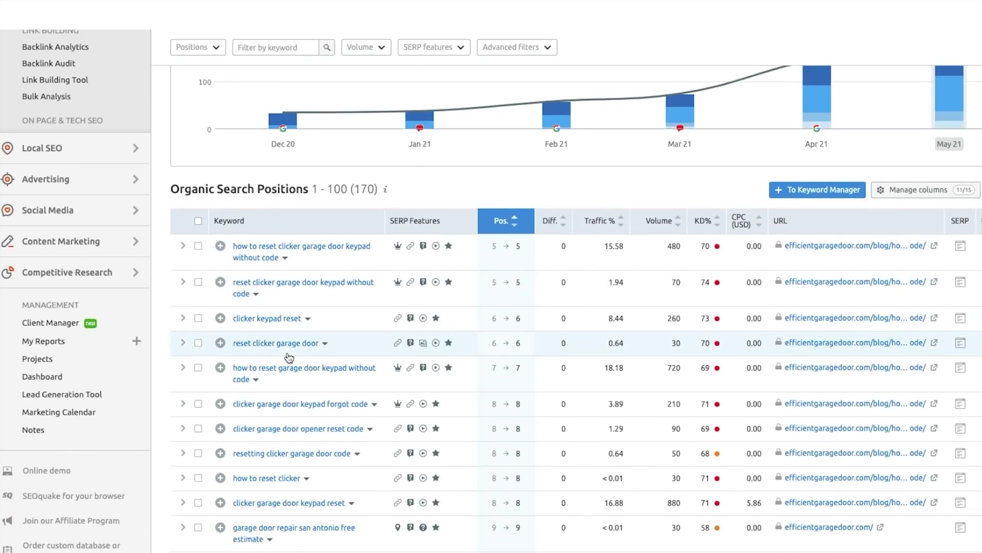
- Review the other garage door keypad keywords and their rankings in the Organic Search Positions table
{"action": "scroll", "coordinate": [313, 342], "scroll_direction": "down", "scroll_amount": 1}
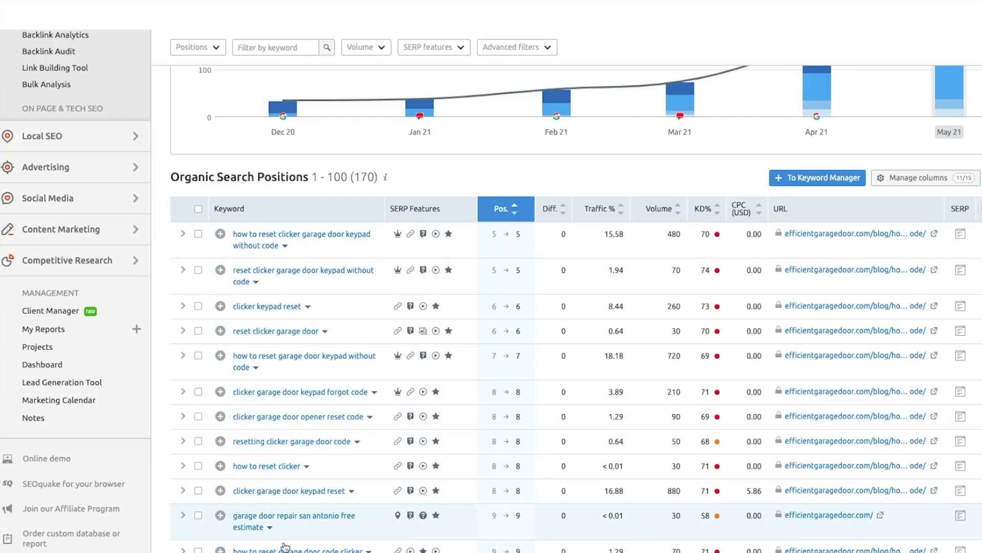
{"action": "scroll", "coordinate": [287, 512], "scroll_direction": "down", "scroll_amount": 1}
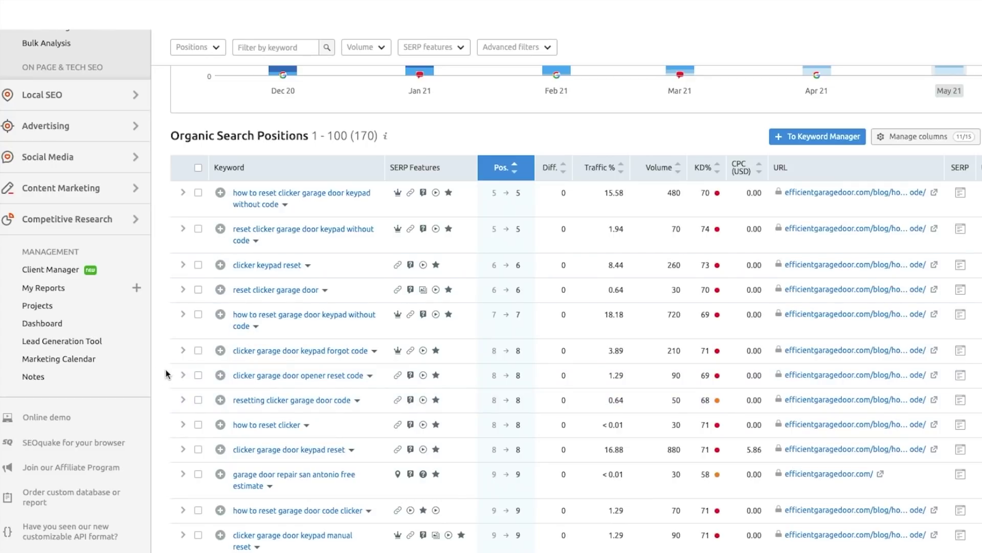
{"action": "scroll", "coordinate": [166, 376], "scroll_direction": "up", "scroll_amount": 1}
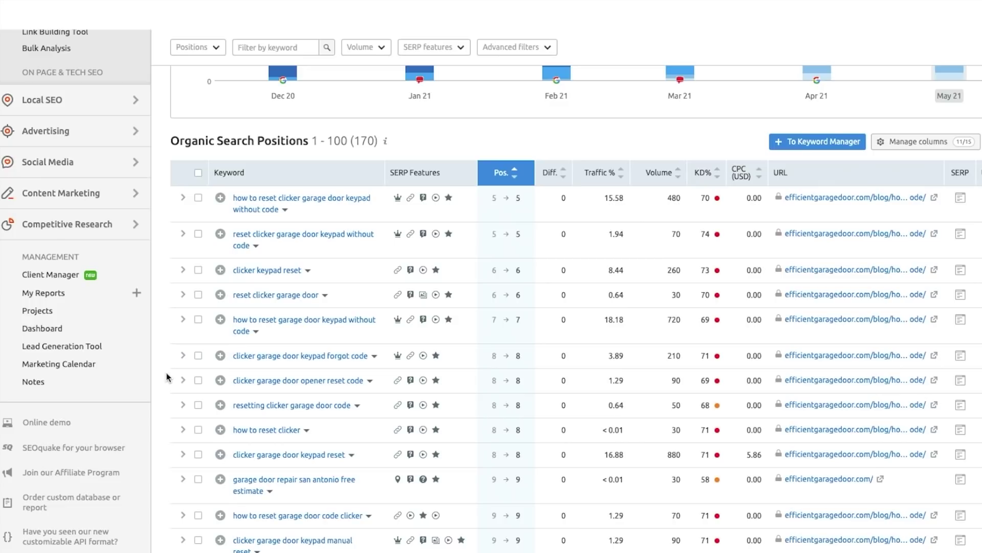
{"action": "scroll", "coordinate": [166, 377], "scroll_direction": "up", "scroll_amount": 1}
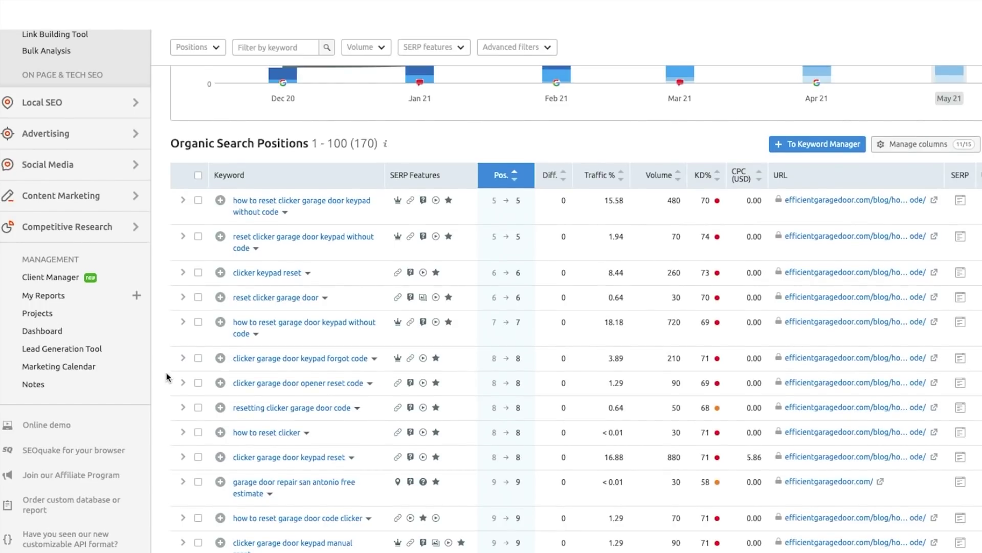